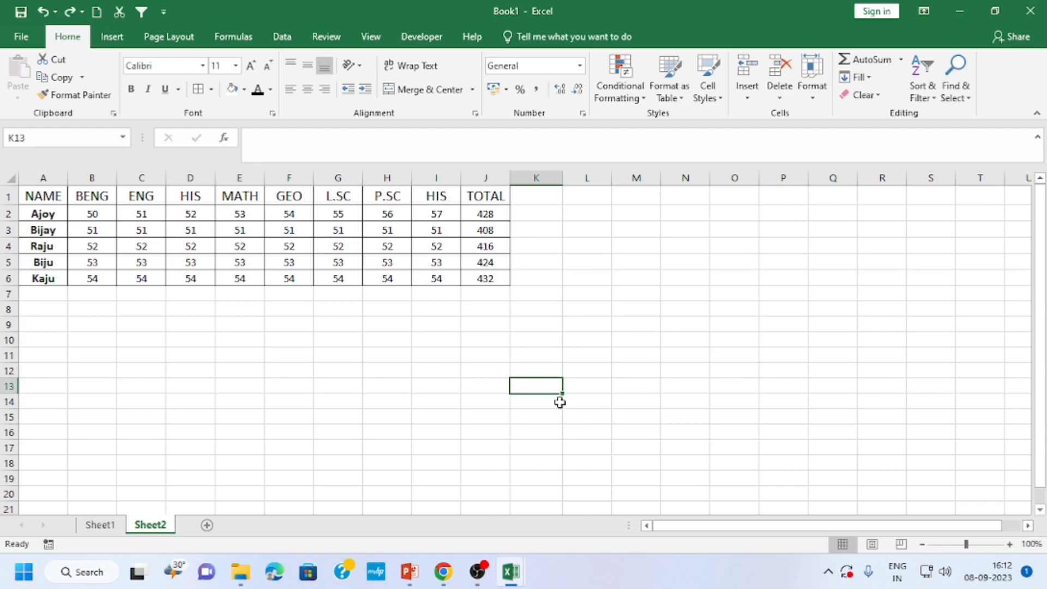
- Test the green row highlight by selecting NAME, Bijay, Raju and Biju, then stepping toward Kaju
{"action": "left_click", "coordinate": [47, 188]}
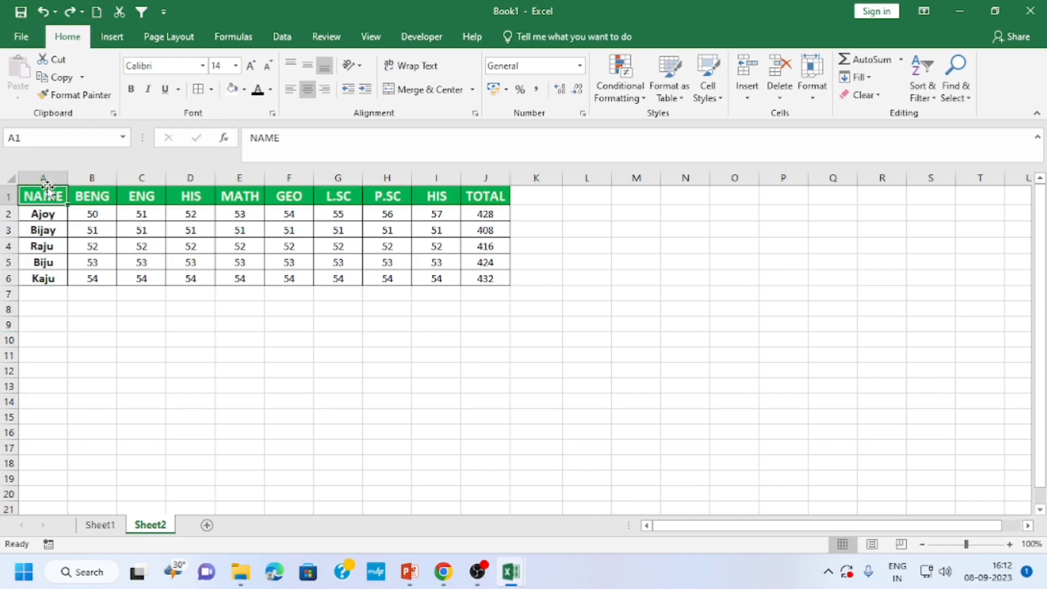
{"action": "left_click", "coordinate": [95, 233]}
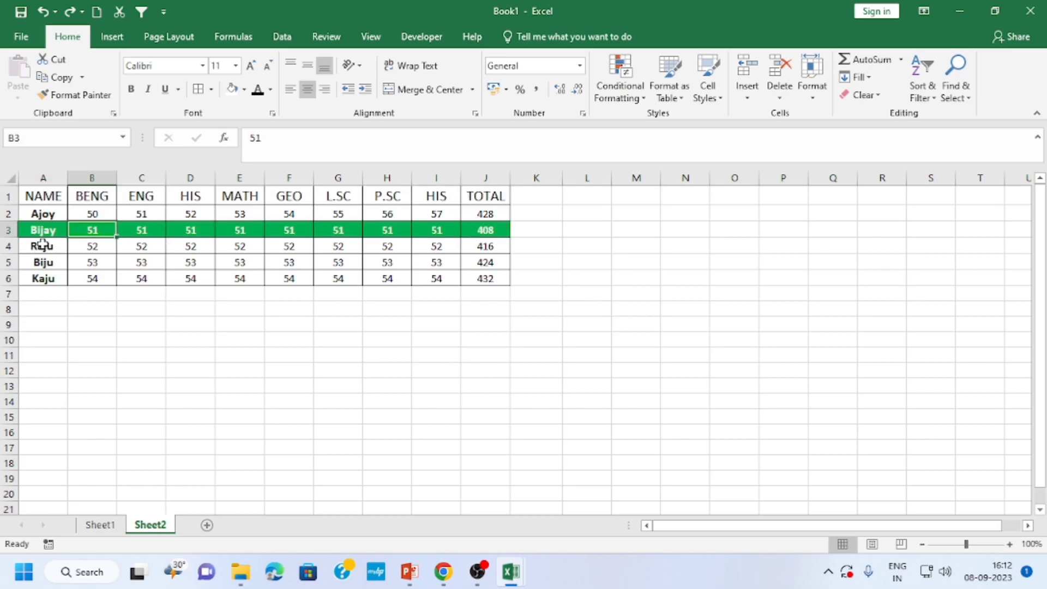
{"action": "left_click", "coordinate": [64, 246]}
{"action": "left_click", "coordinate": [54, 262]}
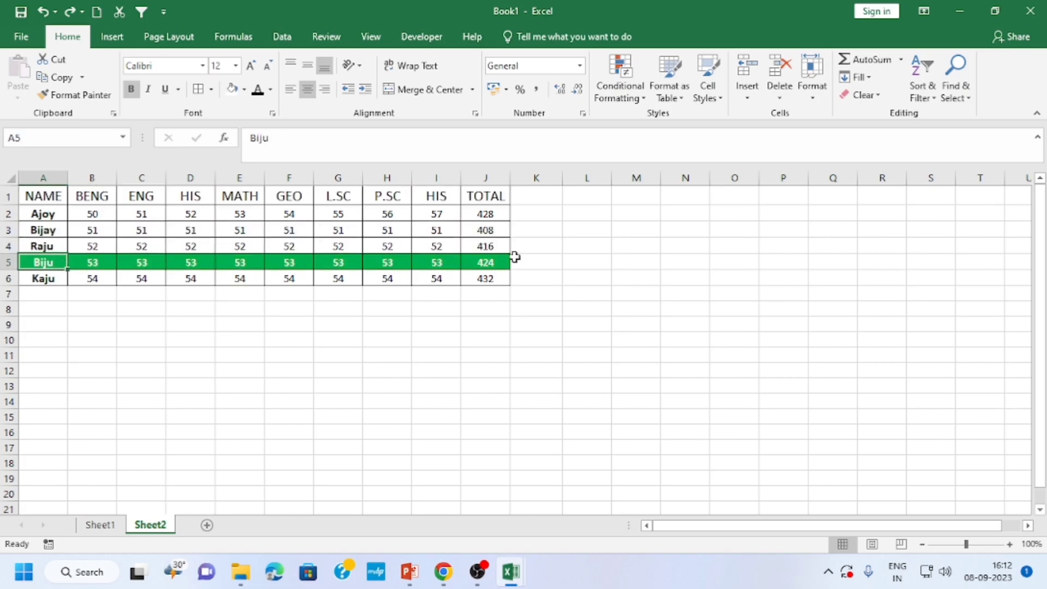
{"action": "left_click", "coordinate": [38, 195]}
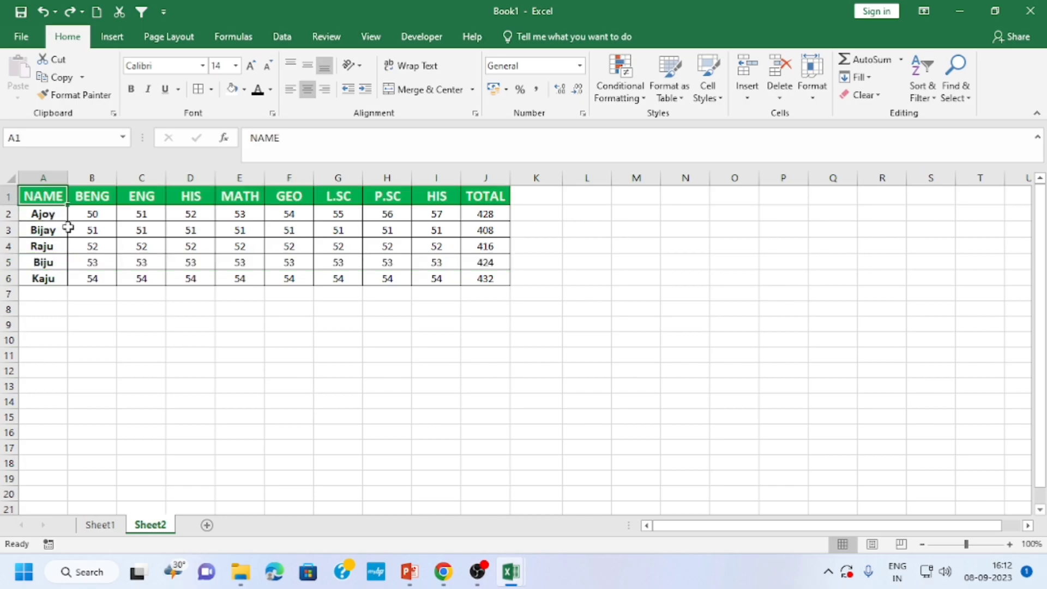
{"action": "key", "text": "Down"}
{"action": "key", "text": "Down"}
{"action": "key", "text": "Down"}
{"action": "key", "text": "Down"}
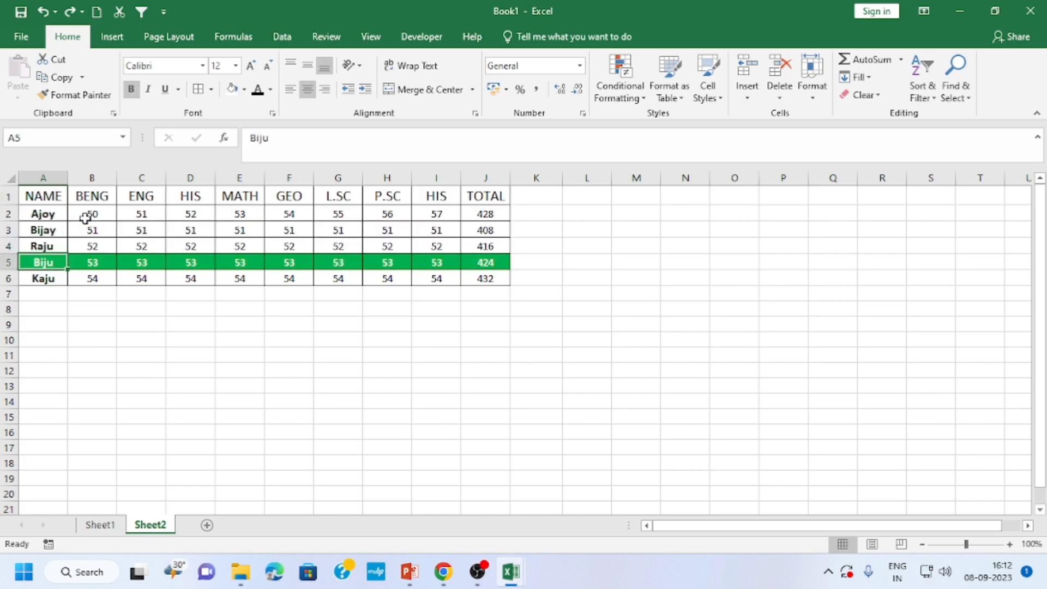
{"action": "key", "text": "Down"}
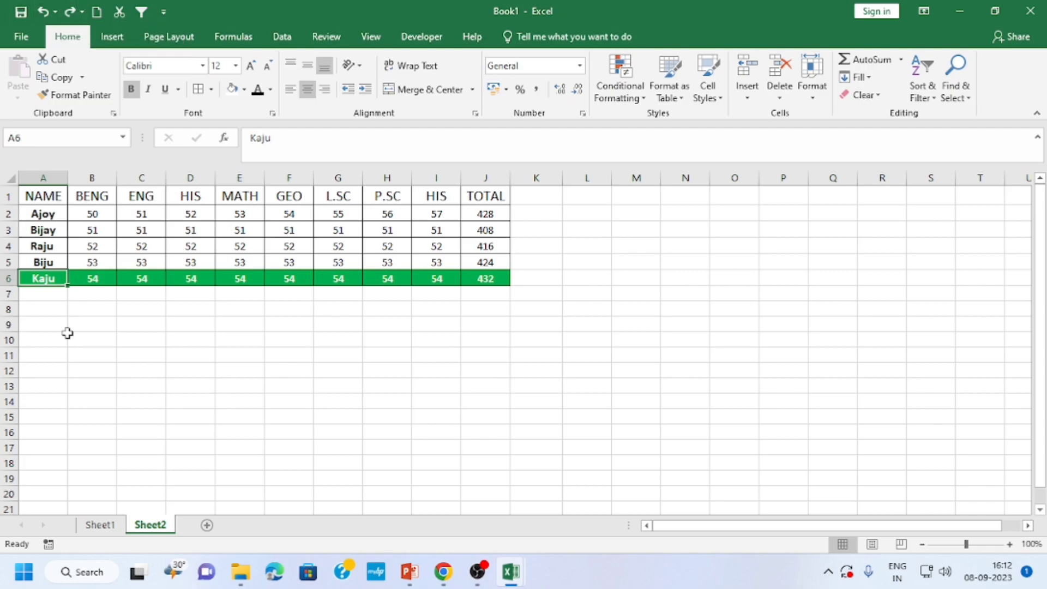
- Clear the conditional formatting rules from the selected marks table A1:J6
{"action": "left_click_drag", "start_coordinate": [38, 195], "coordinate": [507, 281]}
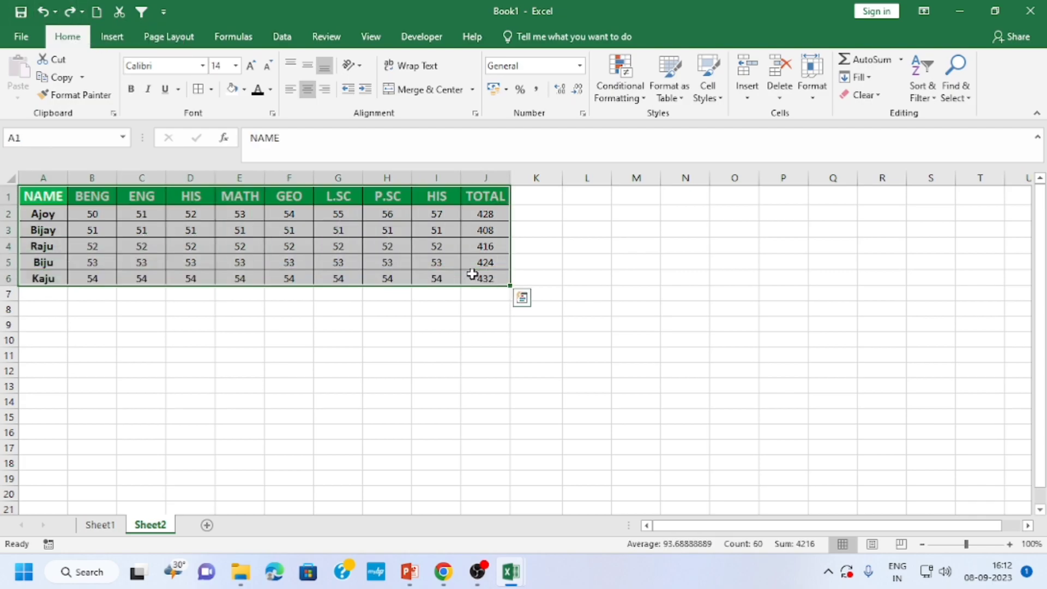
{"action": "left_click", "coordinate": [620, 90]}
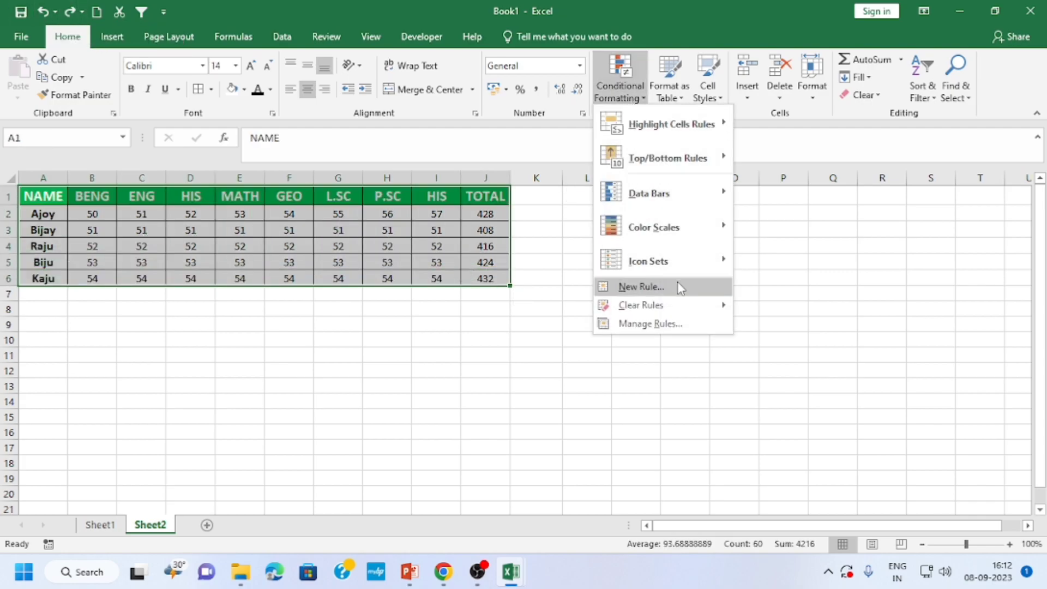
{"action": "mouse_move", "coordinate": [642, 305]}
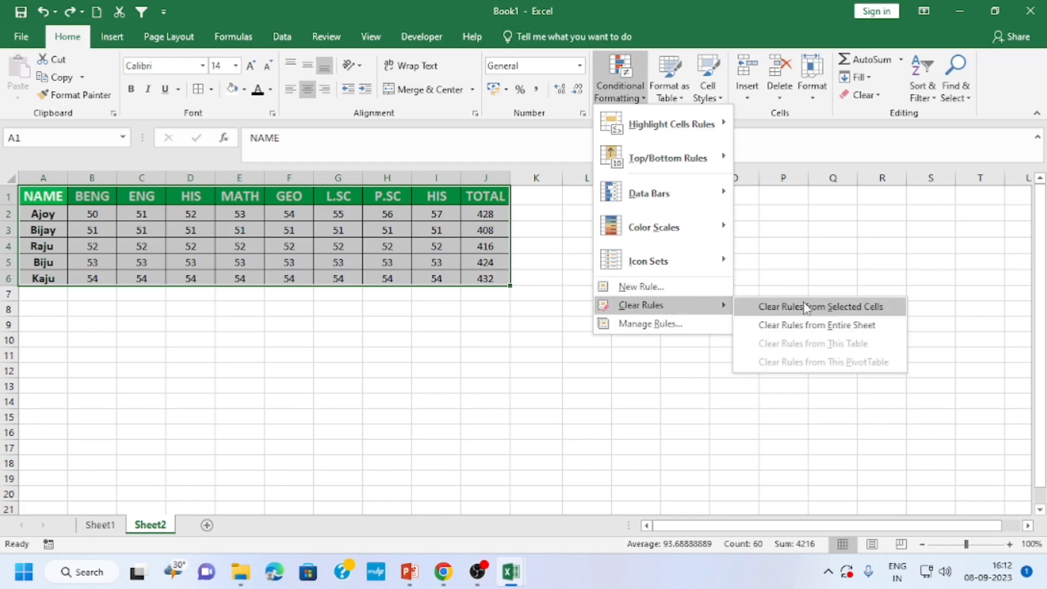
{"action": "left_click", "coordinate": [805, 306]}
{"action": "left_click", "coordinate": [666, 277]}
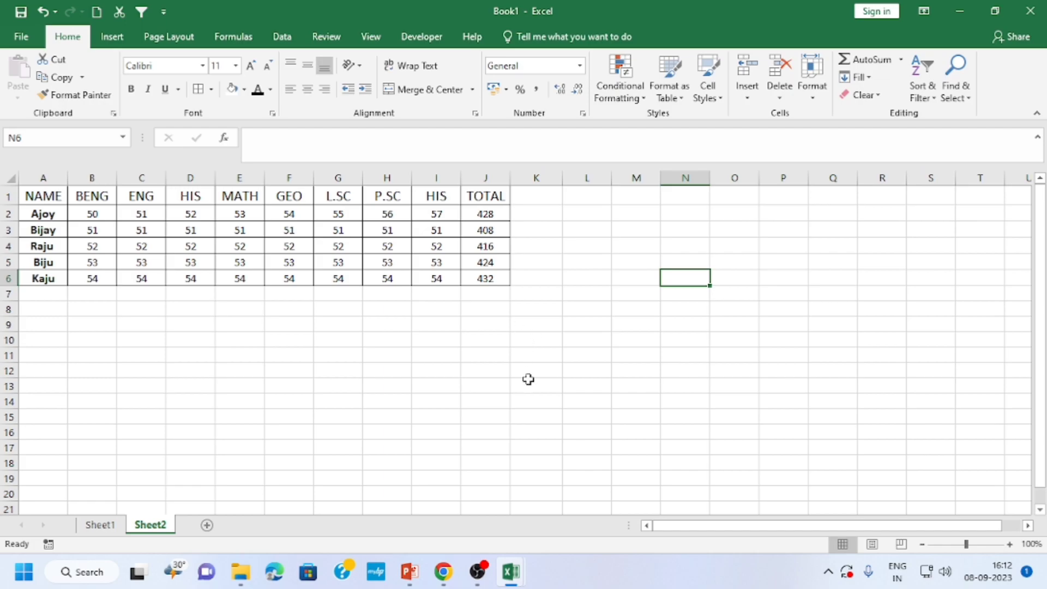
{"action": "left_click", "coordinate": [59, 198]}
- Start a new formula-based rule on A1:J6 using the formula =Row()=Cell("Row")
{"action": "left_click_drag", "start_coordinate": [59, 197], "coordinate": [485, 277]}
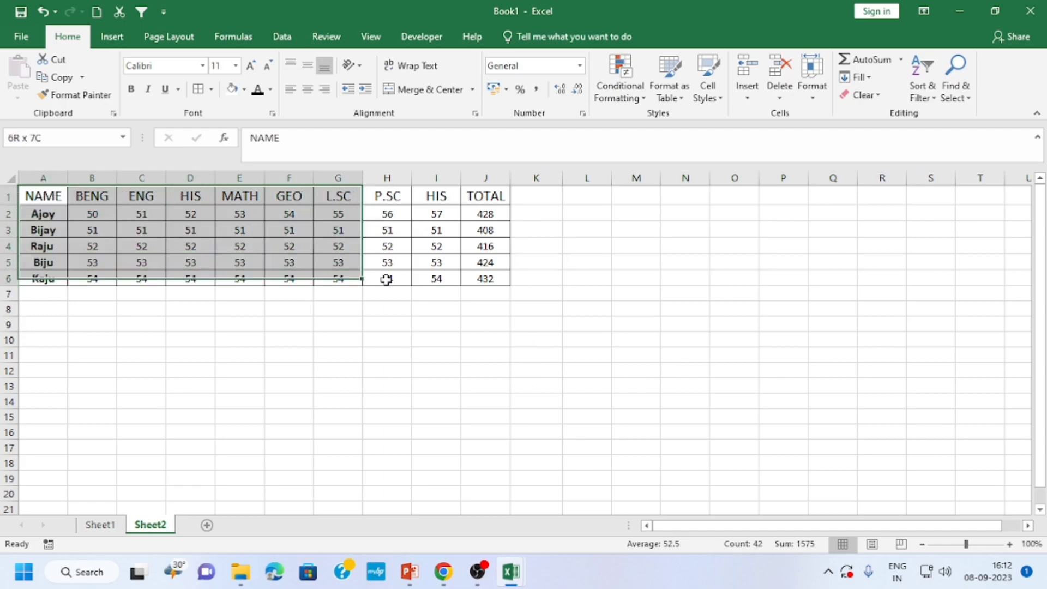
{"action": "left_click", "coordinate": [641, 98]}
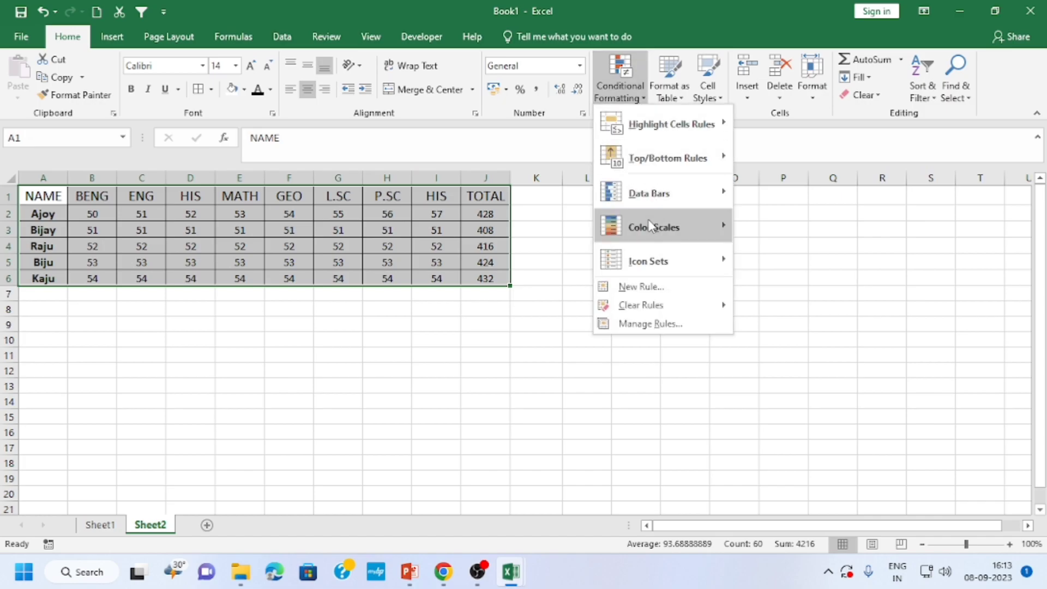
{"action": "left_click", "coordinate": [641, 287]}
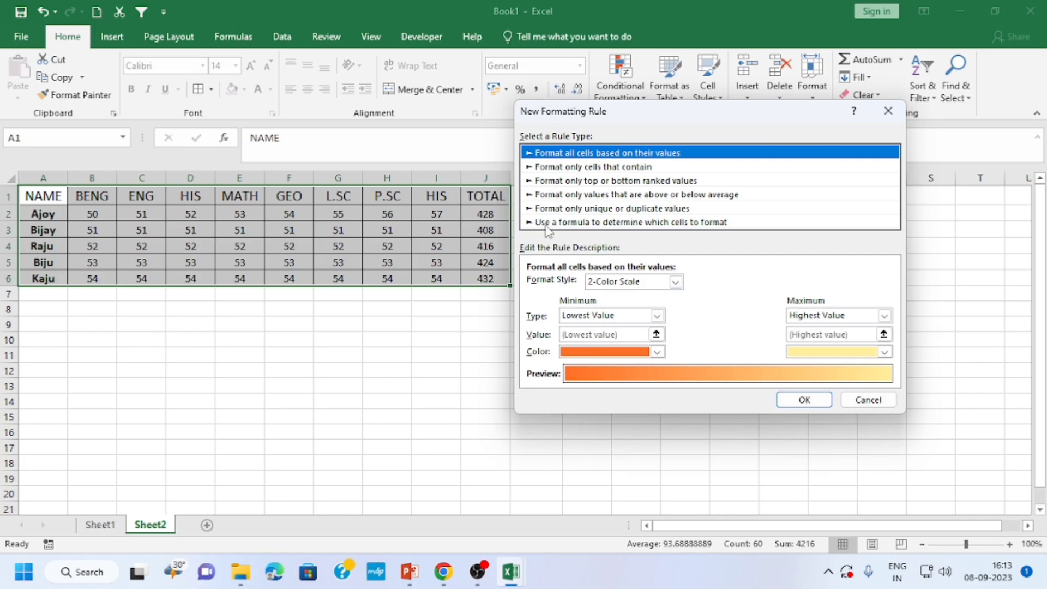
{"action": "left_click", "coordinate": [680, 223]}
{"action": "left_click", "coordinate": [599, 288]}
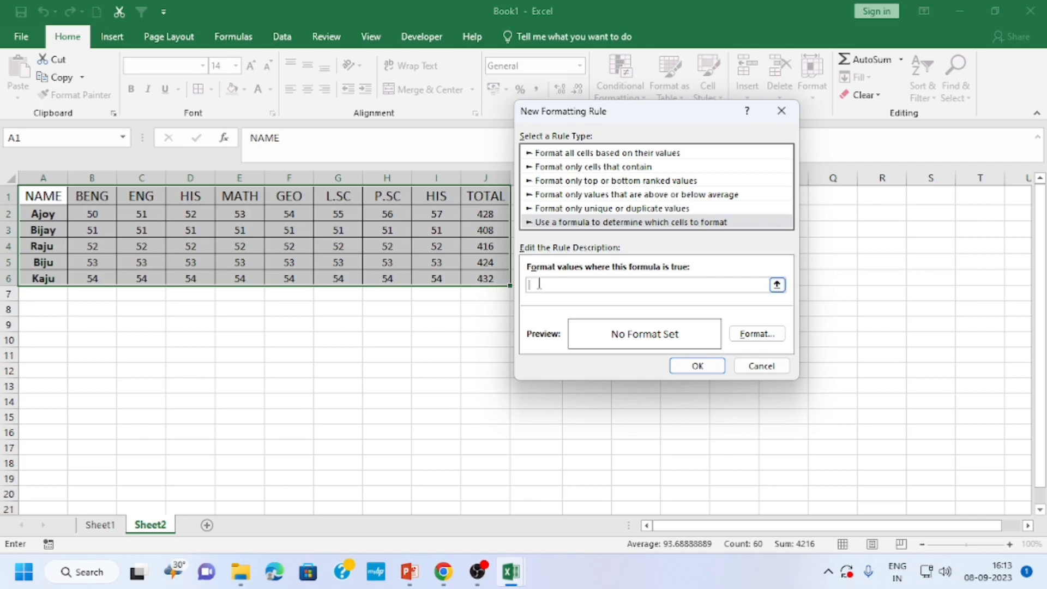
{"action": "type", "text": "=Row()=Cell(\"Row"}
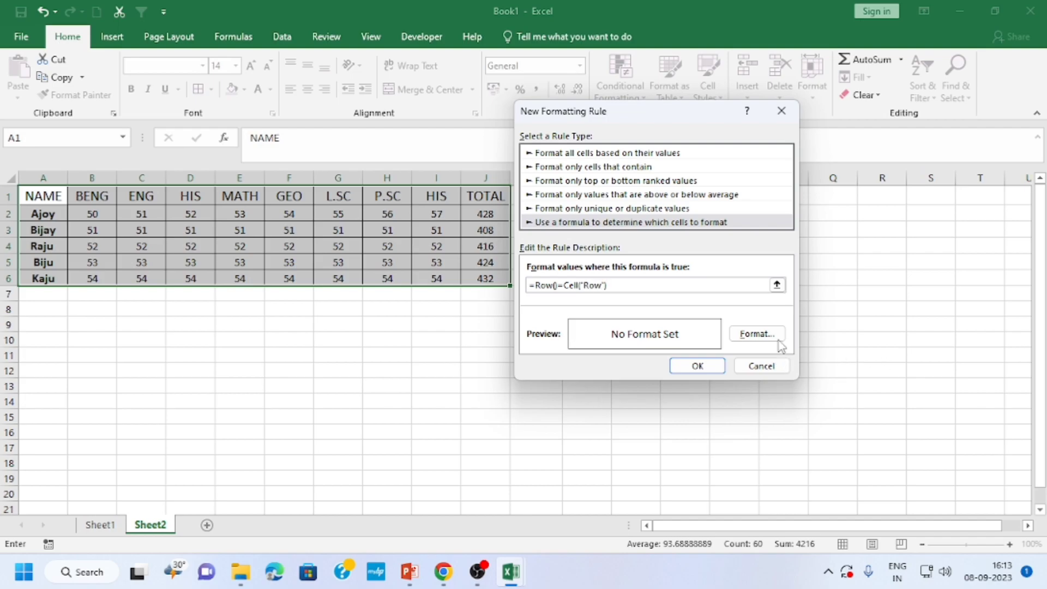
- Format the rule with a green fill and white Bold Italic text, then apply it to the table
{"action": "left_click", "coordinate": [757, 334]}
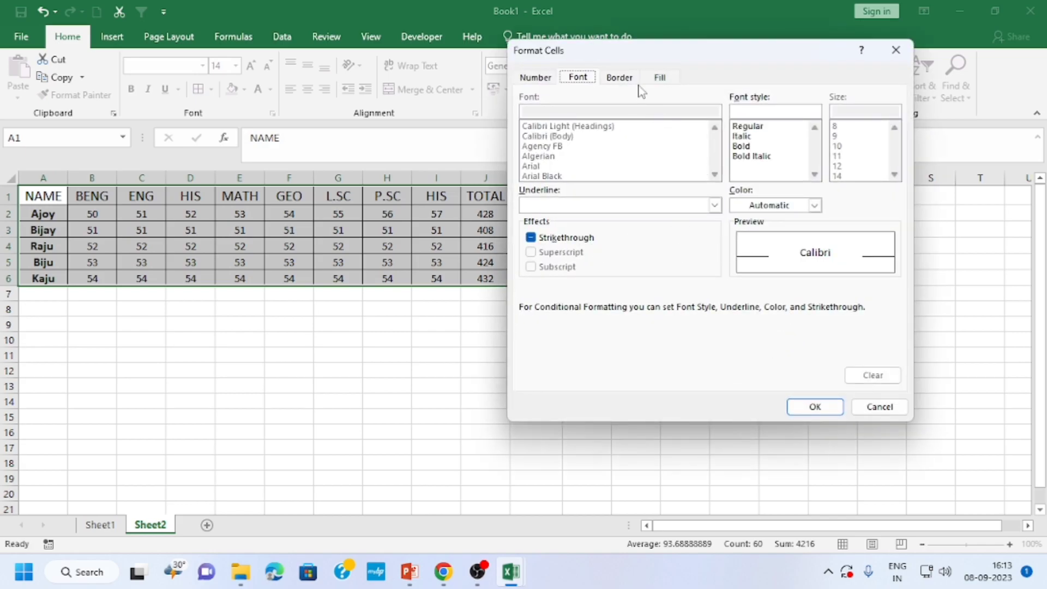
{"action": "left_click", "coordinate": [662, 80]}
{"action": "left_click", "coordinate": [602, 228]}
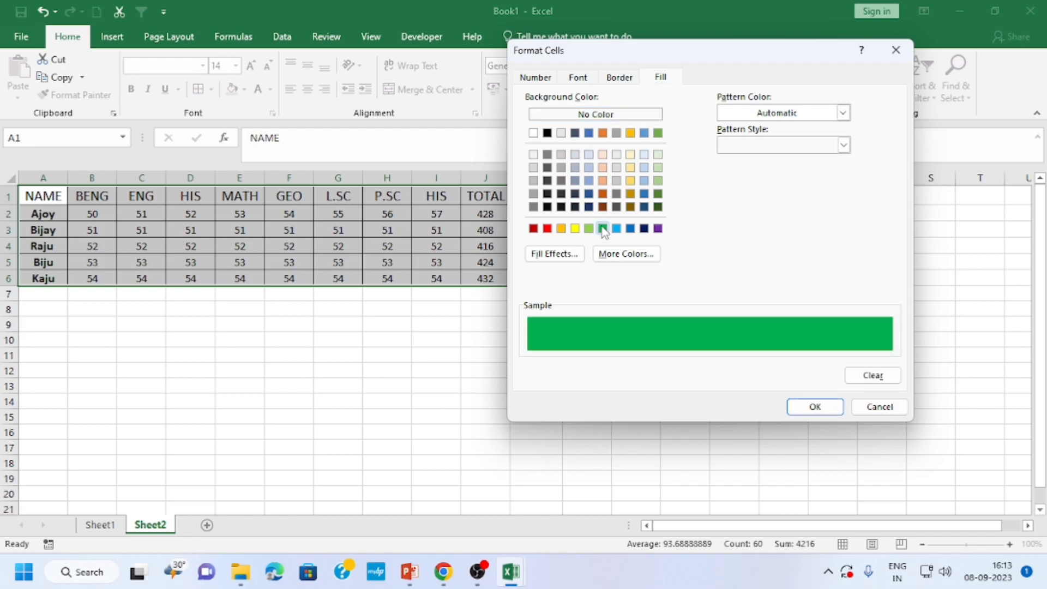
{"action": "left_click", "coordinate": [579, 80]}
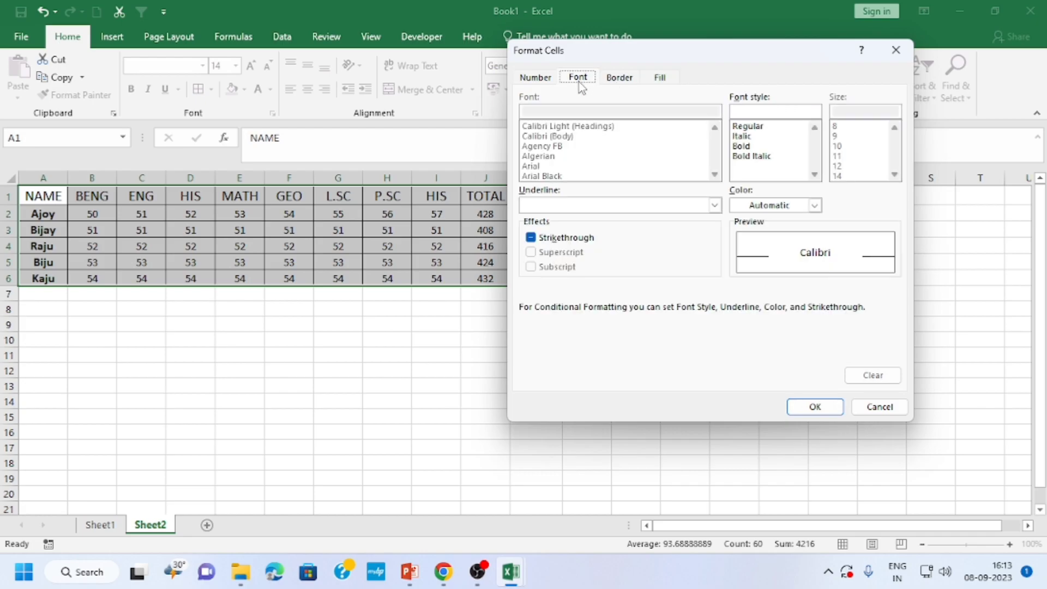
{"action": "left_click", "coordinate": [815, 205]}
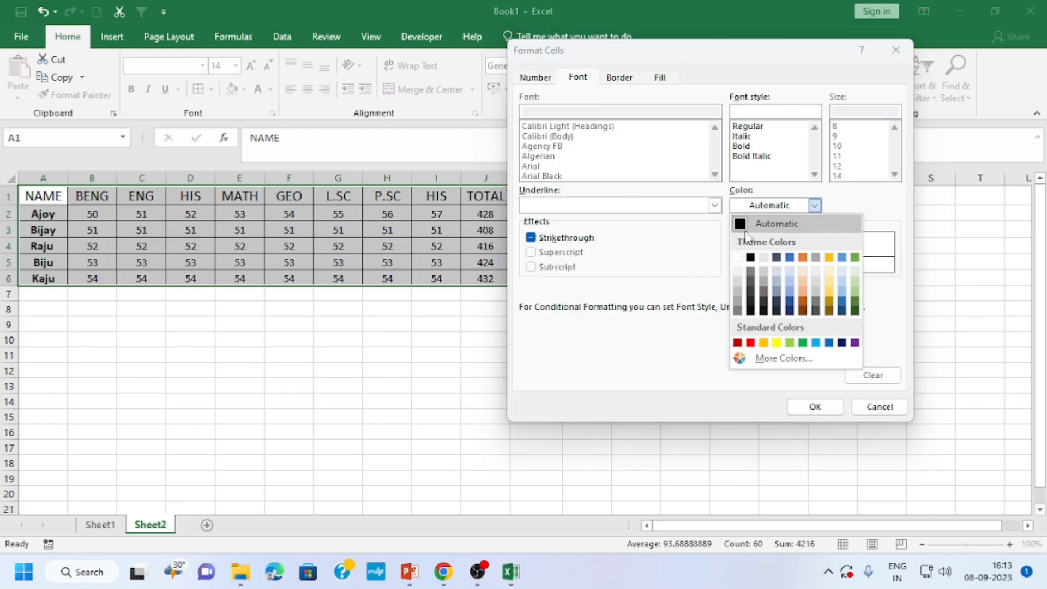
{"action": "left_click", "coordinate": [740, 254]}
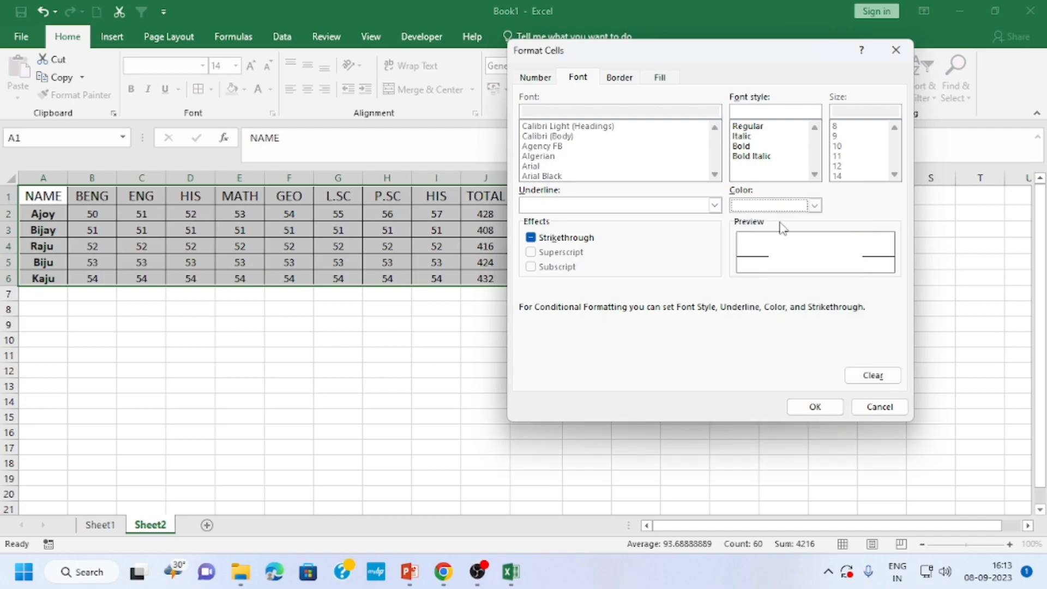
{"action": "left_click", "coordinate": [746, 147]}
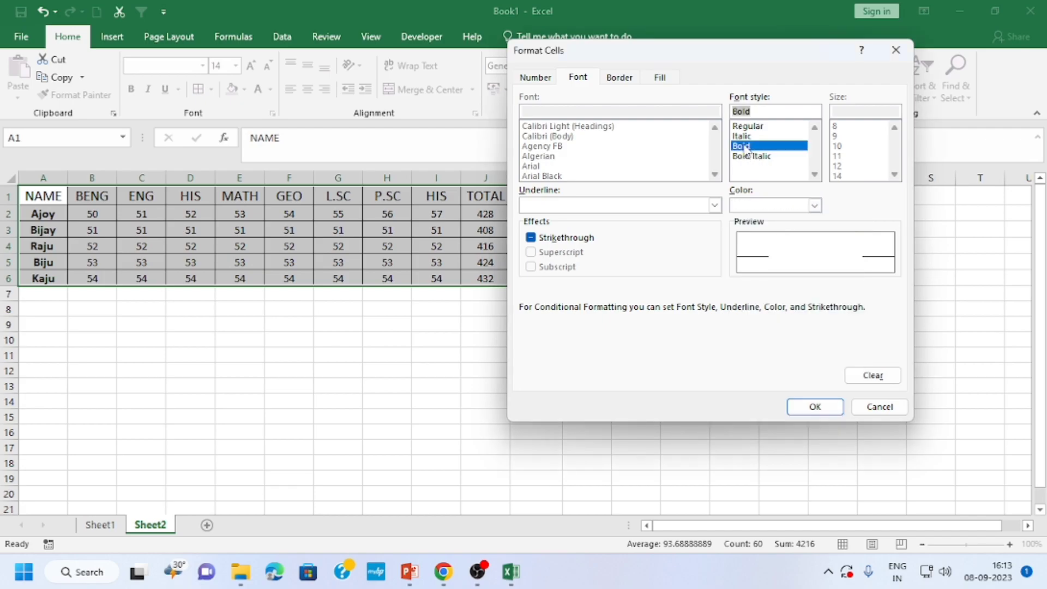
{"action": "left_click", "coordinate": [747, 157]}
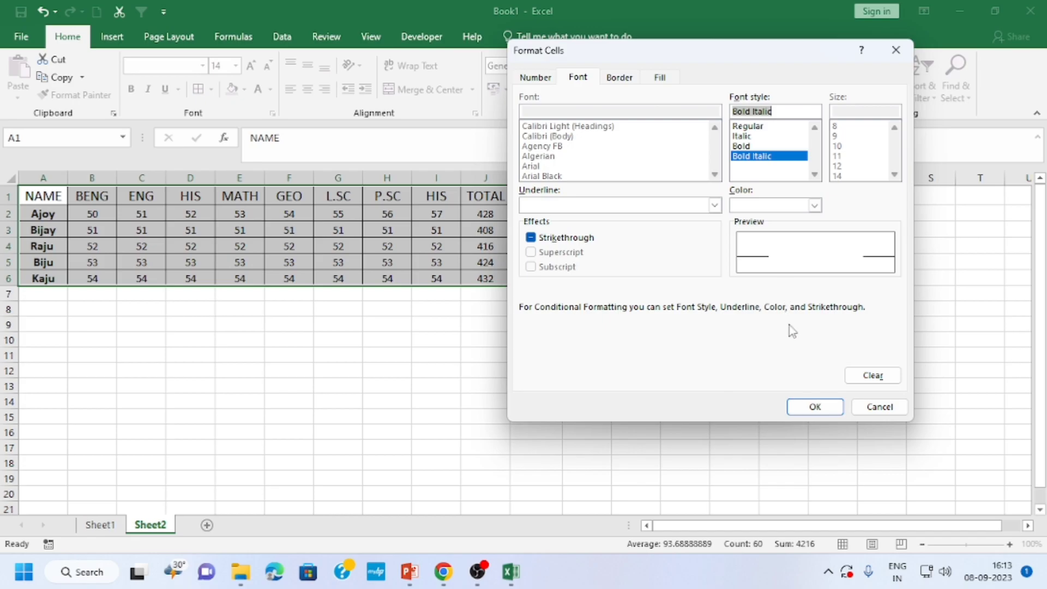
{"action": "left_click", "coordinate": [815, 407]}
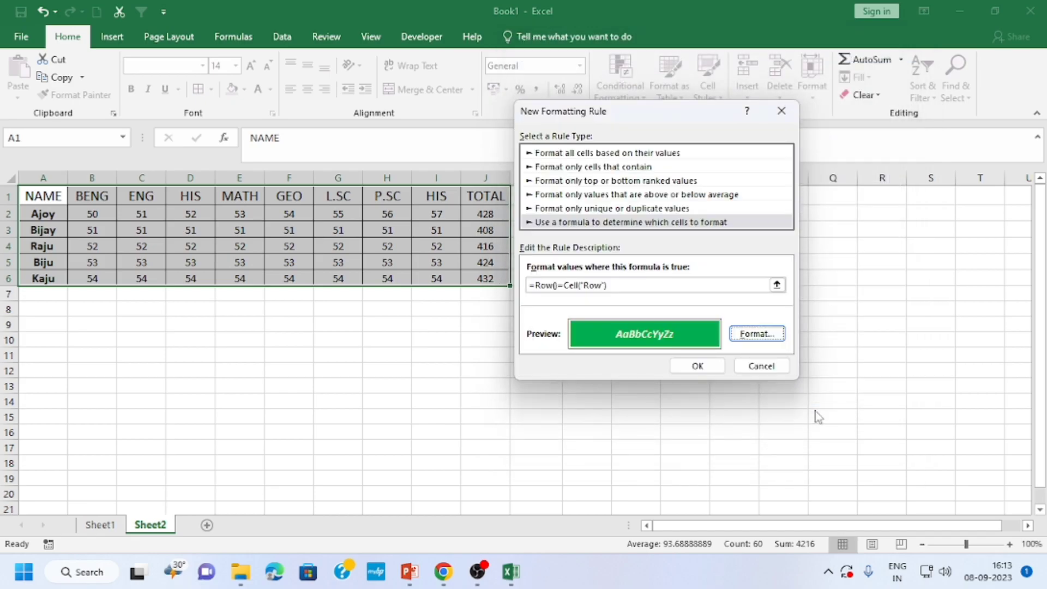
{"action": "left_click", "coordinate": [699, 366]}
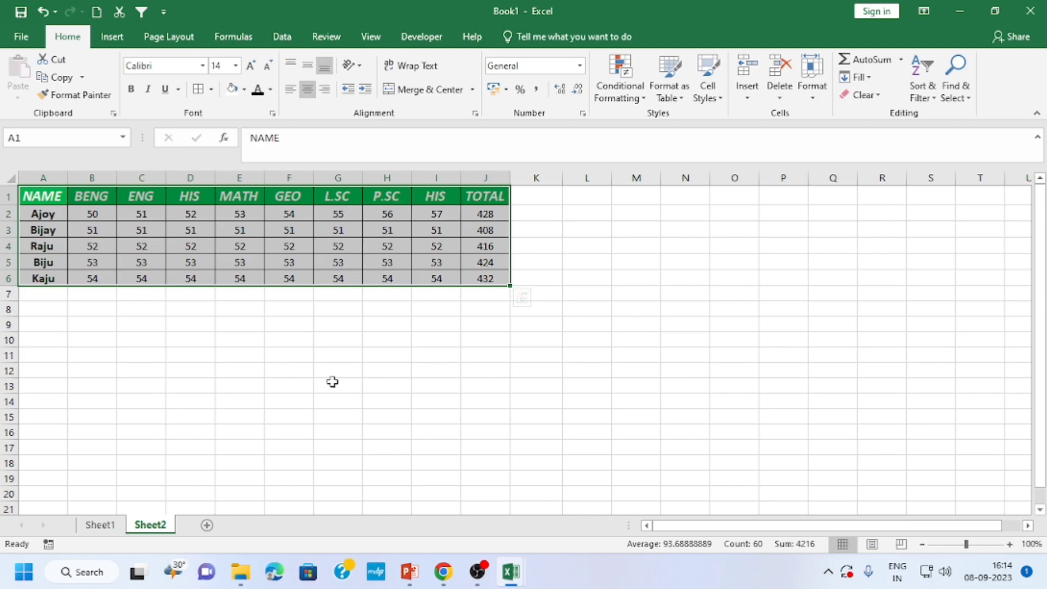
{"action": "right_click", "coordinate": [160, 530]}
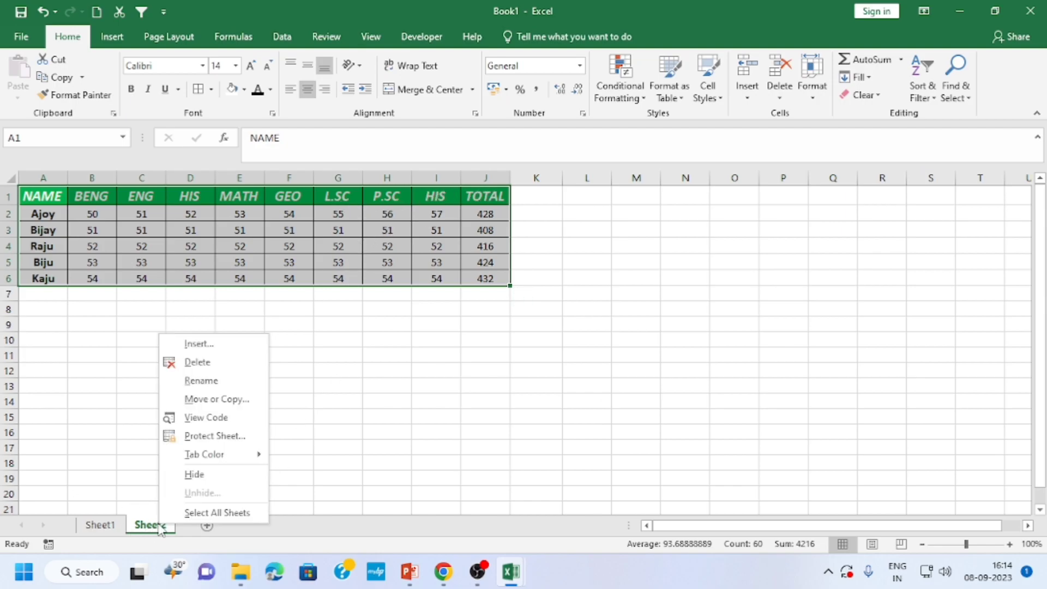
{"action": "left_click", "coordinate": [253, 421]}
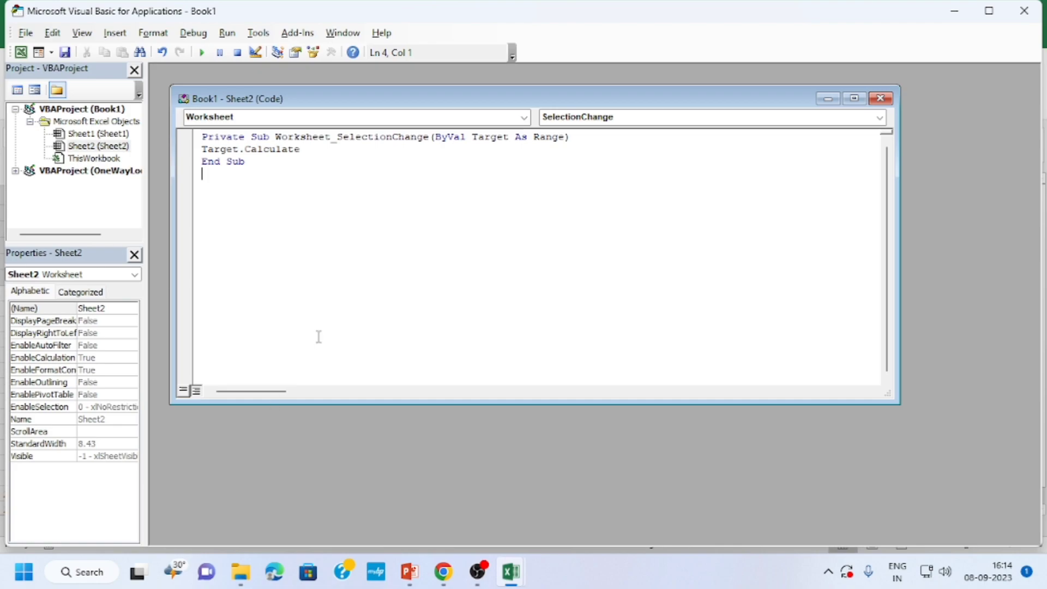
{"action": "left_click", "coordinate": [524, 117]}
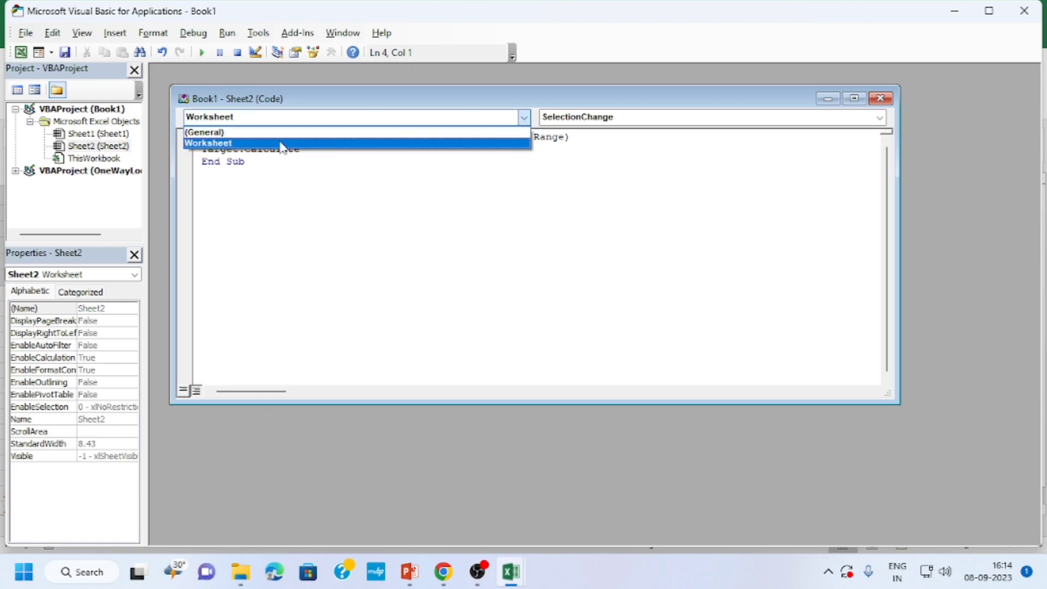
{"action": "left_click", "coordinate": [205, 144]}
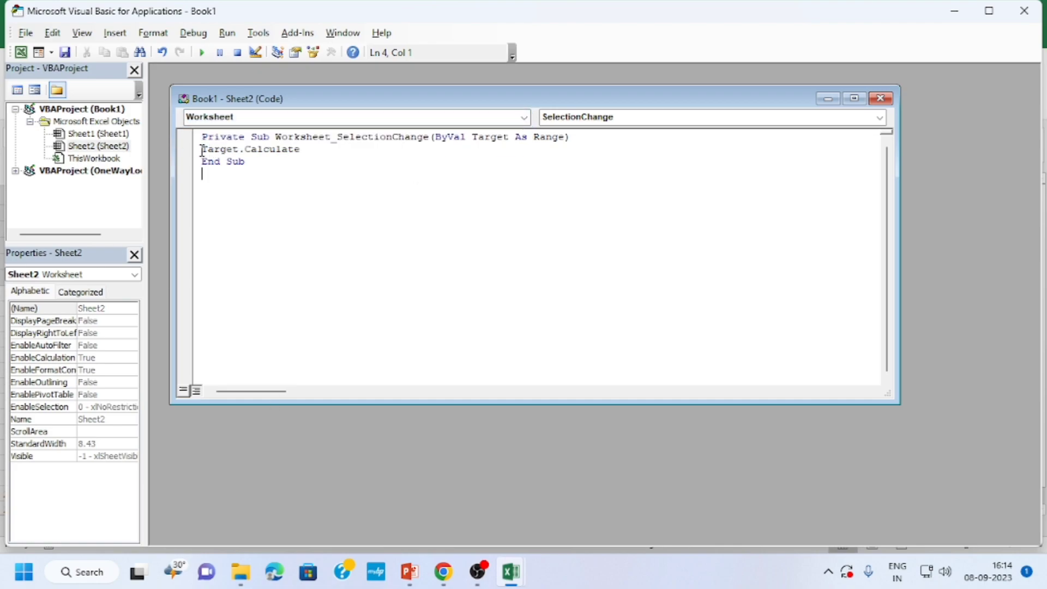
{"action": "left_click_drag", "start_coordinate": [202, 150], "coordinate": [306, 148]}
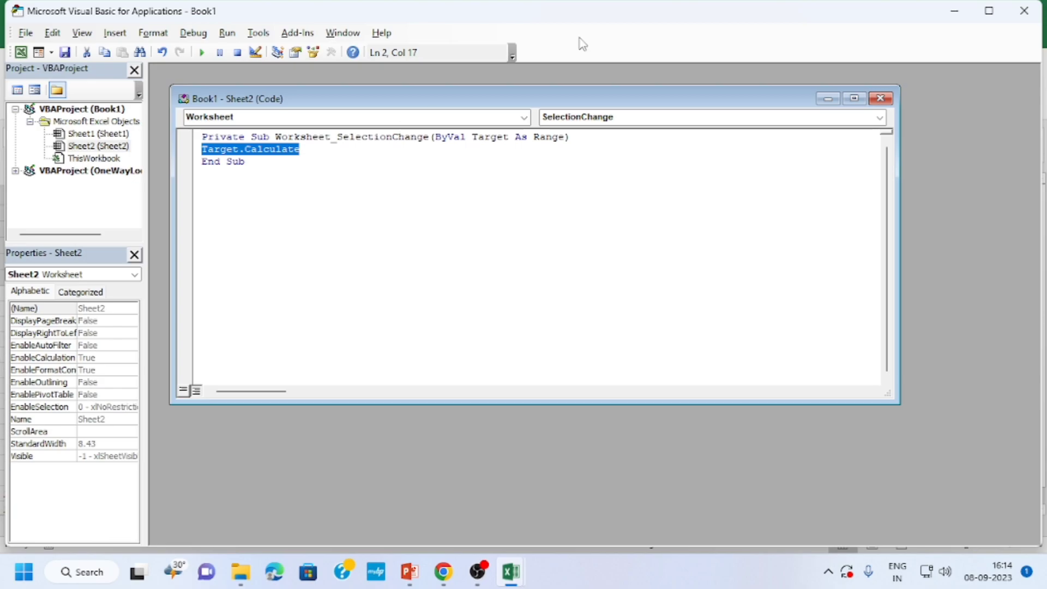
{"action": "left_click", "coordinate": [1026, 12]}
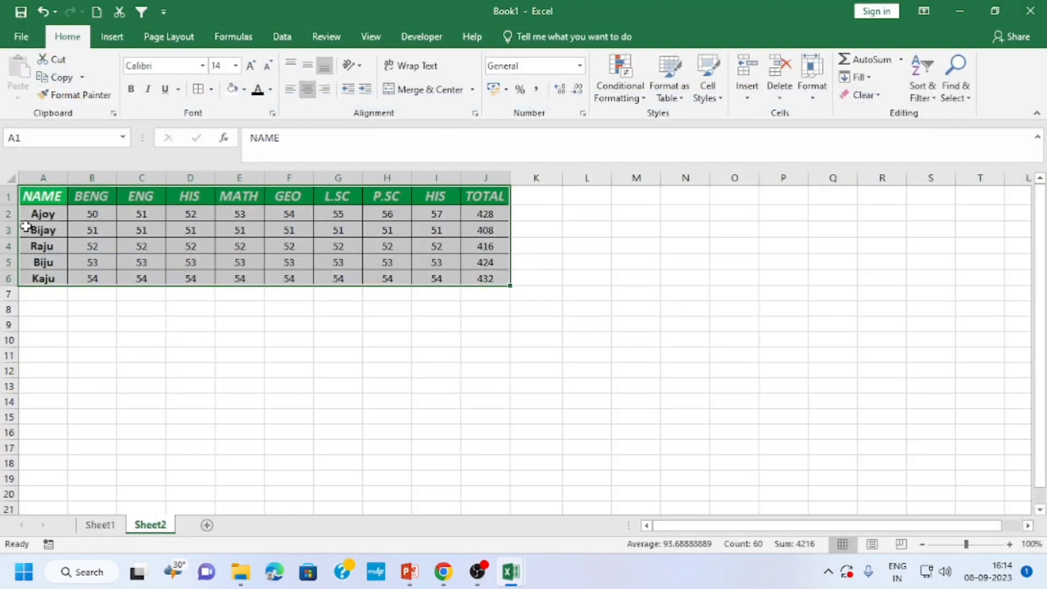
{"action": "left_click", "coordinate": [41, 199]}
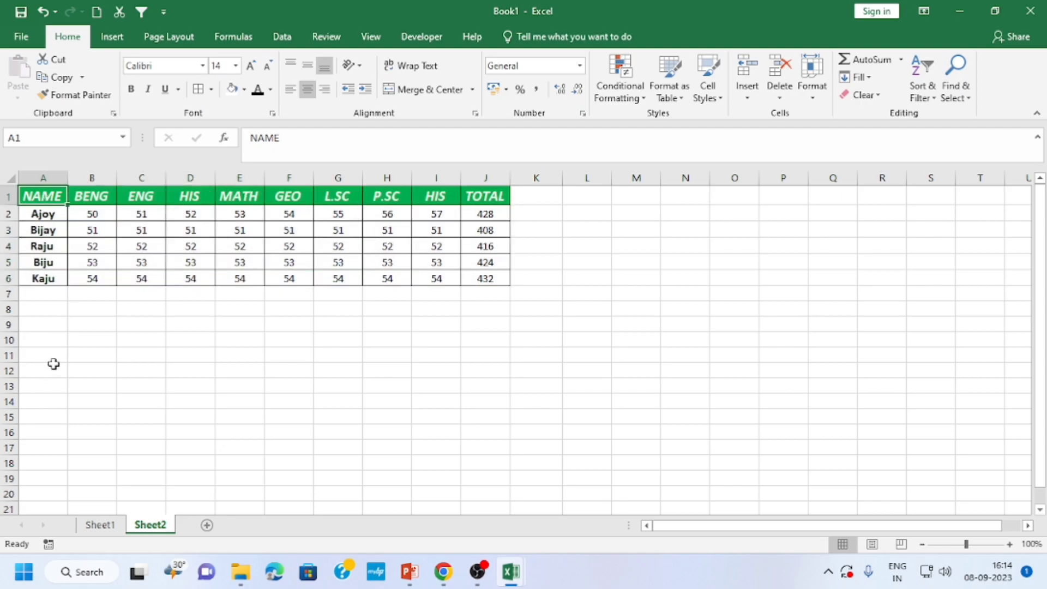
{"action": "key", "text": "Down"}
{"action": "key", "text": "Down"}
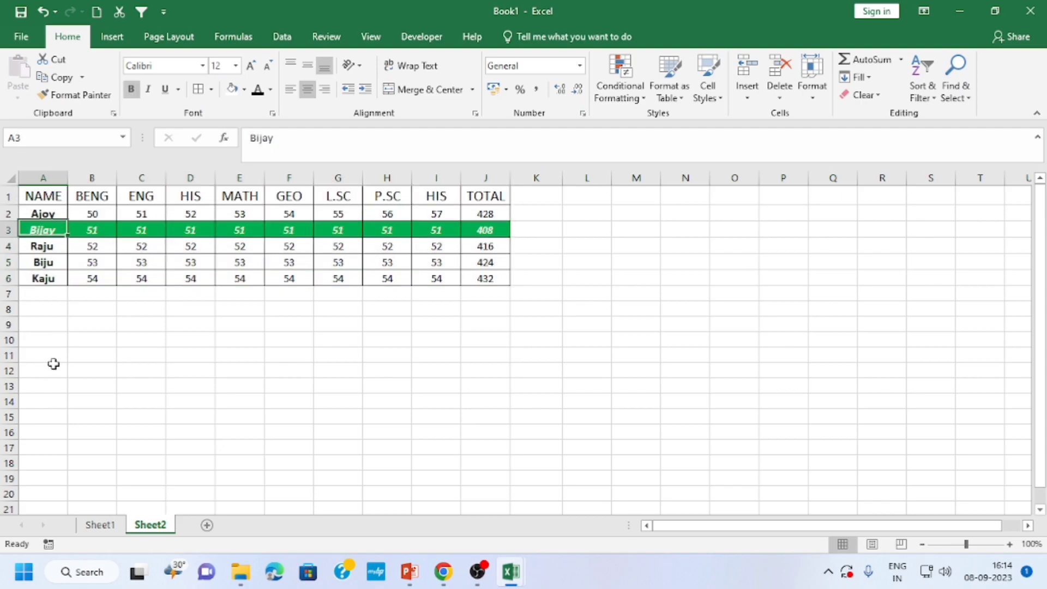
{"action": "key", "text": "Down"}
{"action": "key", "text": "Down"}
{"action": "key", "text": "Down"}
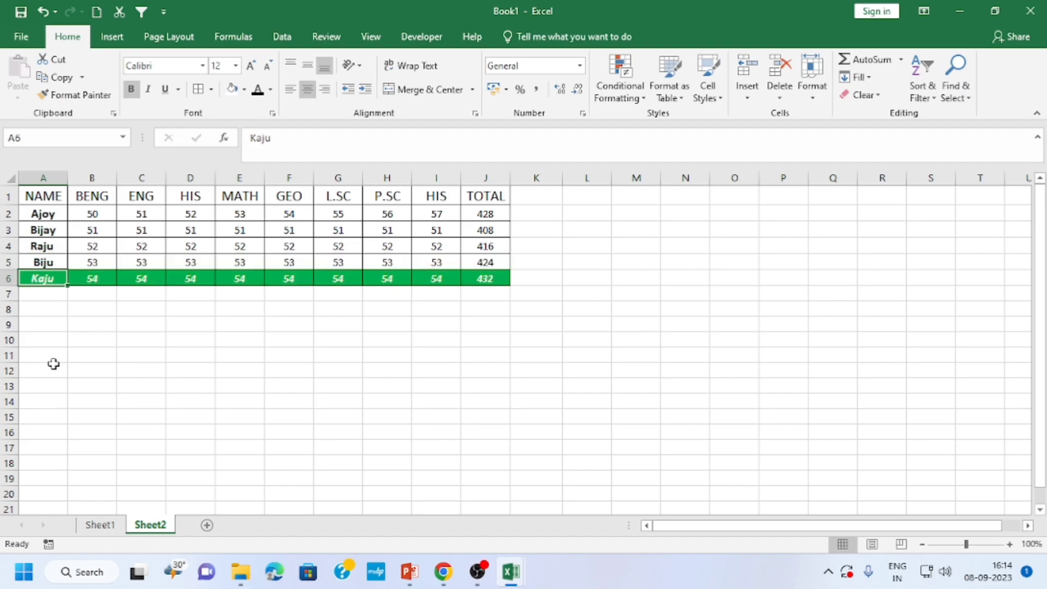
{"action": "key", "text": "Up"}
{"action": "key", "text": "Up"}
{"action": "key", "text": "Up"}
{"action": "key", "text": "Up"}
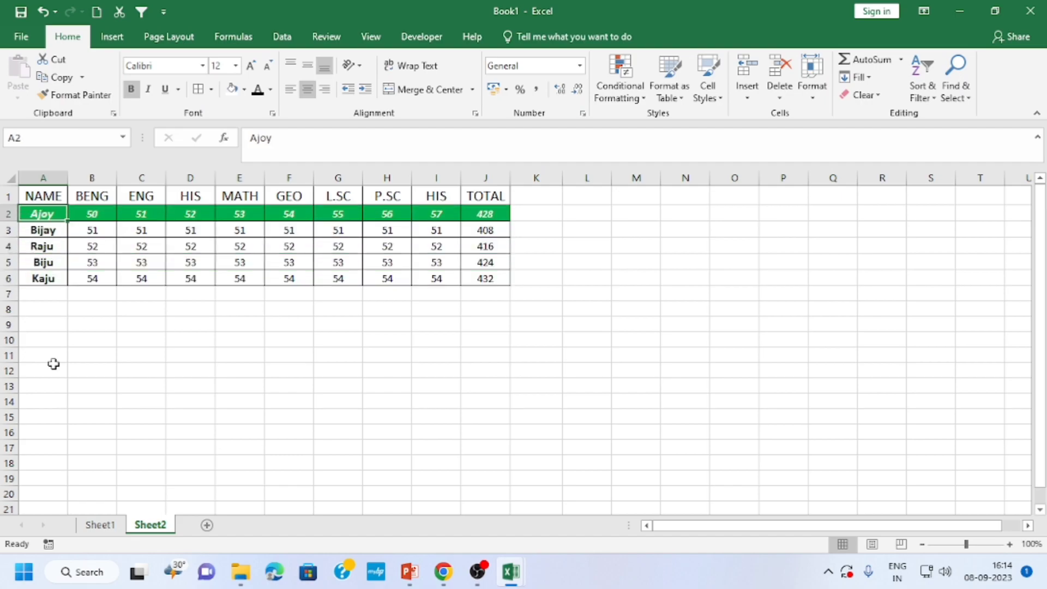
{"action": "key", "text": "Up"}
{"action": "key", "text": "Down"}
{"action": "key", "text": "Down"}
{"action": "key", "text": "Down"}
{"action": "key", "text": "Down"}
{"action": "key", "text": "Down"}
{"action": "key", "text": "Up"}
{"action": "key", "text": "Up"}
{"action": "key", "text": "Up"}
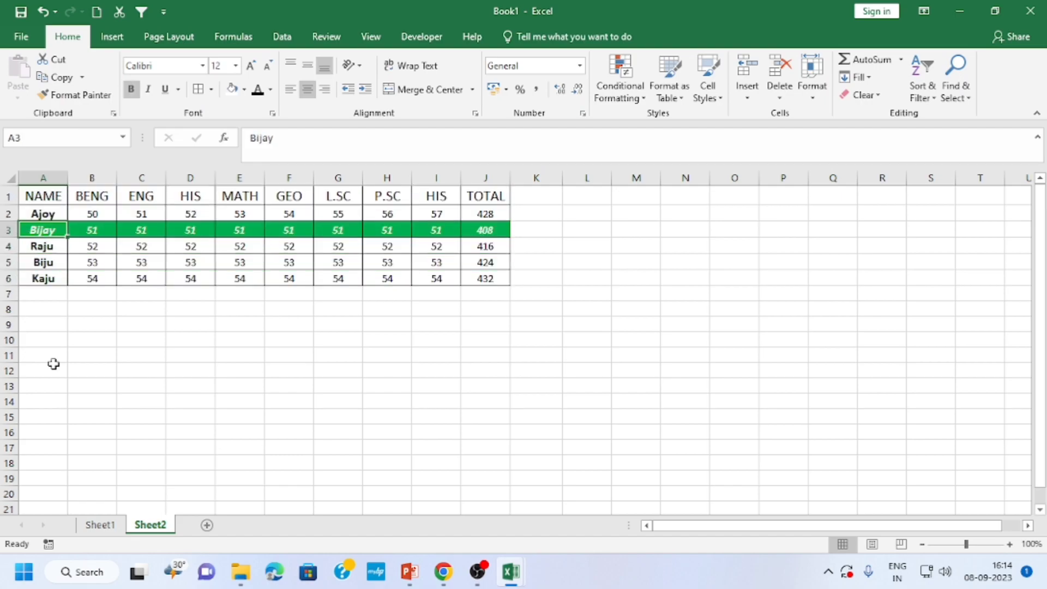
{"action": "key", "text": "Up"}
{"action": "key", "text": "Up"}
{"action": "key", "text": "Down"}
{"action": "key", "text": "Down"}
{"action": "key", "text": "Down"}
{"action": "key", "text": "Down"}
{"action": "key", "text": "Down"}
{"action": "key", "text": "Down"}
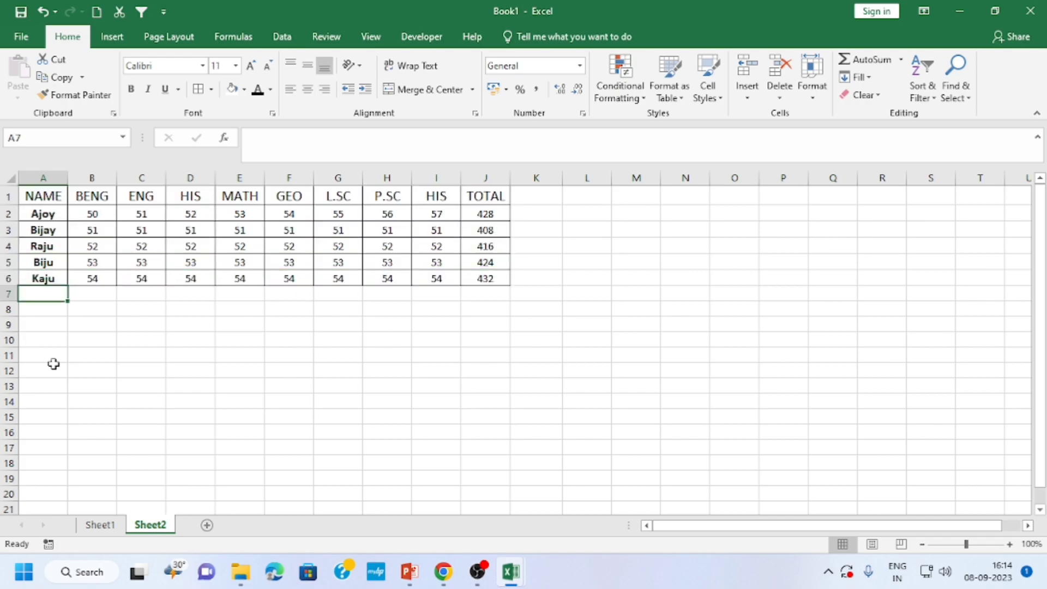
{"action": "key", "text": "Up"}
{"action": "key", "text": "Up"}
{"action": "key", "text": "Up"}
{"action": "key", "text": "Up"}
{"action": "key", "text": "Up"}
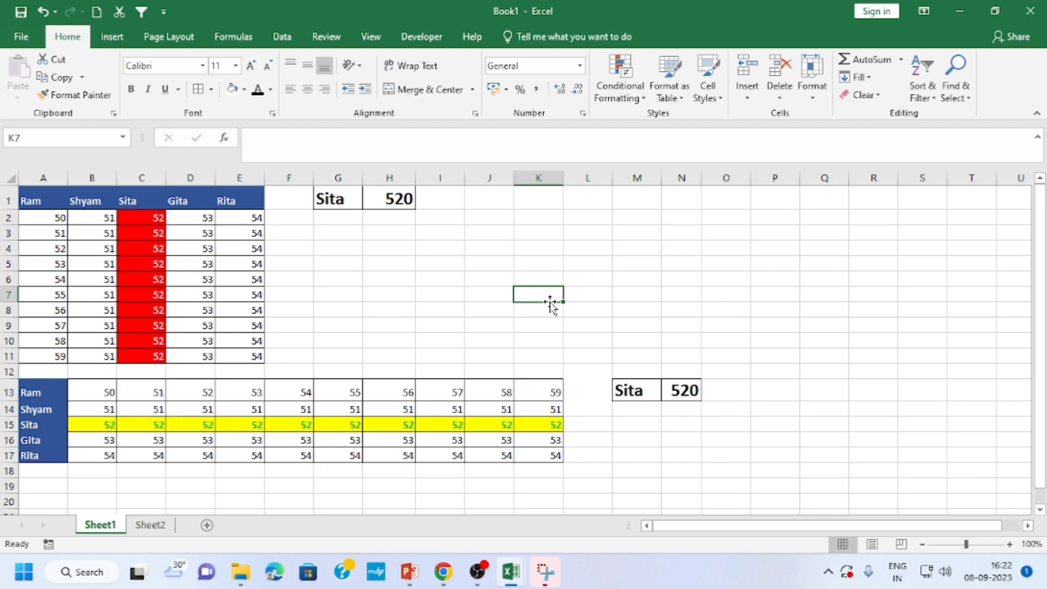
- Choose Gita in G1 and check her 530 total, then switch G1 to Ram
{"action": "left_click", "coordinate": [345, 195]}
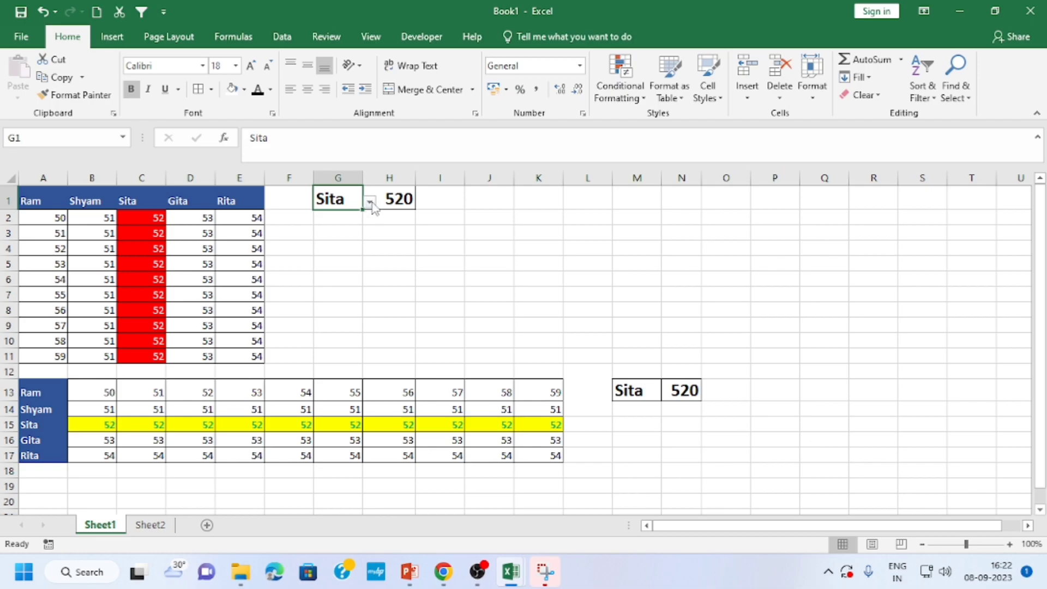
{"action": "left_click", "coordinate": [371, 202]}
{"action": "left_click", "coordinate": [328, 237]}
{"action": "left_click", "coordinate": [370, 202]}
{"action": "left_click", "coordinate": [340, 246]}
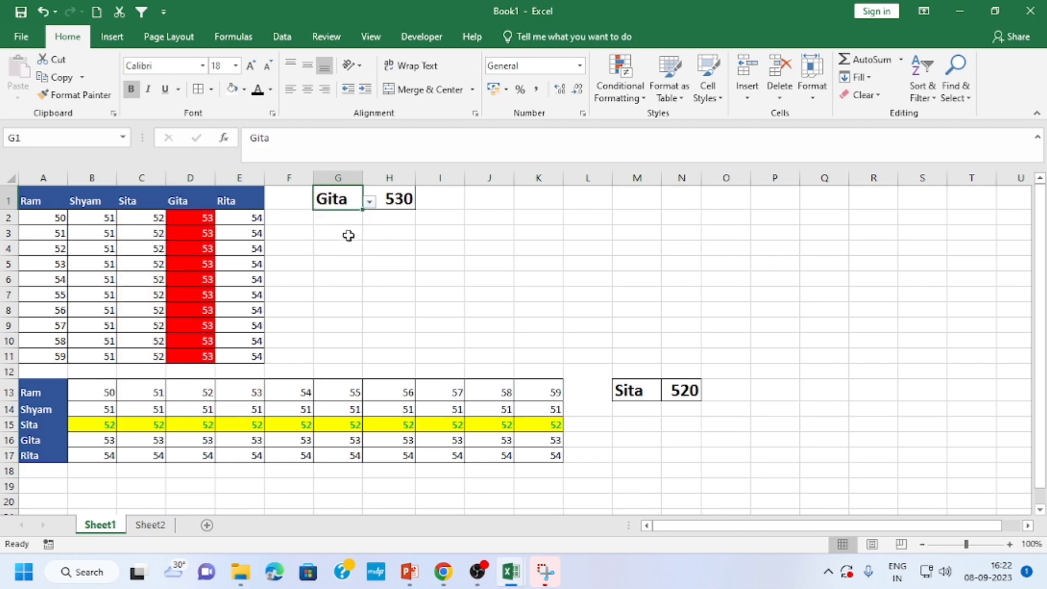
{"action": "left_click_drag", "start_coordinate": [204, 218], "coordinate": [204, 355]}
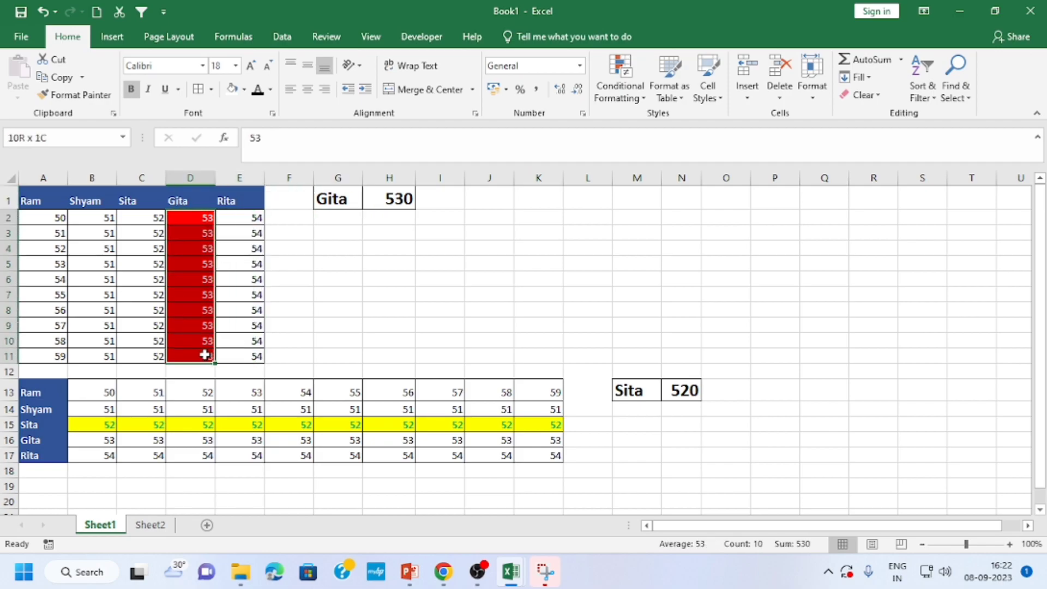
{"action": "left_click", "coordinate": [405, 203]}
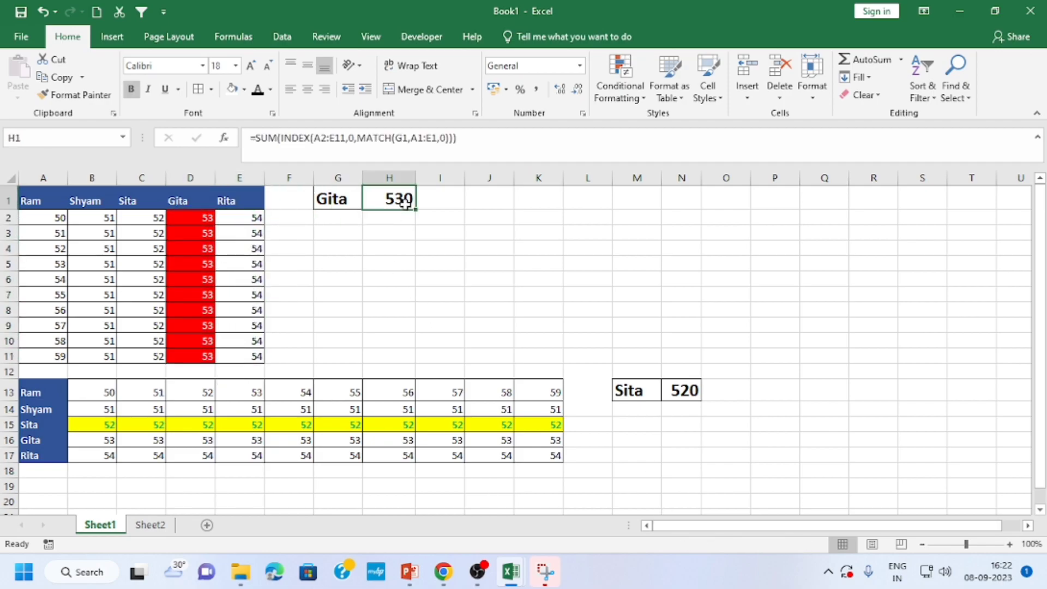
{"action": "left_click", "coordinate": [351, 202]}
{"action": "left_click", "coordinate": [370, 202]}
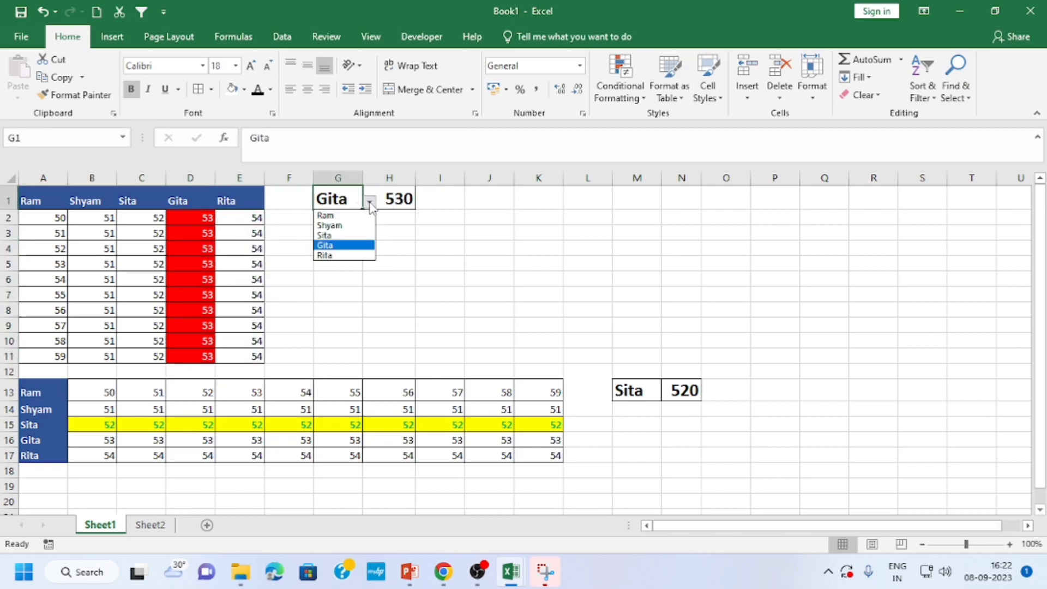
{"action": "left_click", "coordinate": [333, 220]}
{"action": "left_click", "coordinate": [407, 199]}
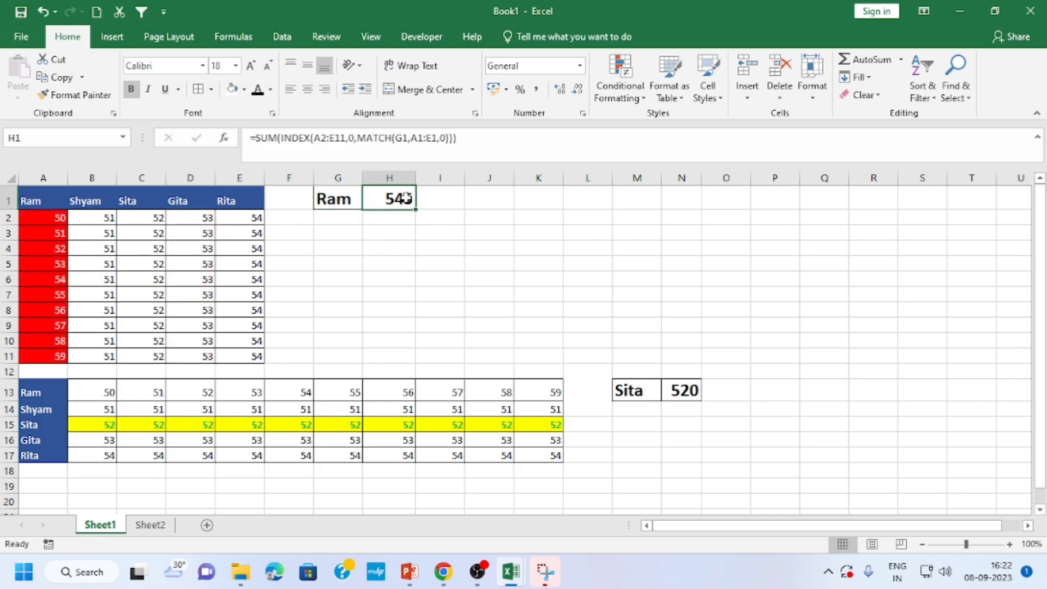
- Cycle M13 through Ram and Sita, finally choosing Gita so her row turns yellow
{"action": "left_click", "coordinate": [633, 391]}
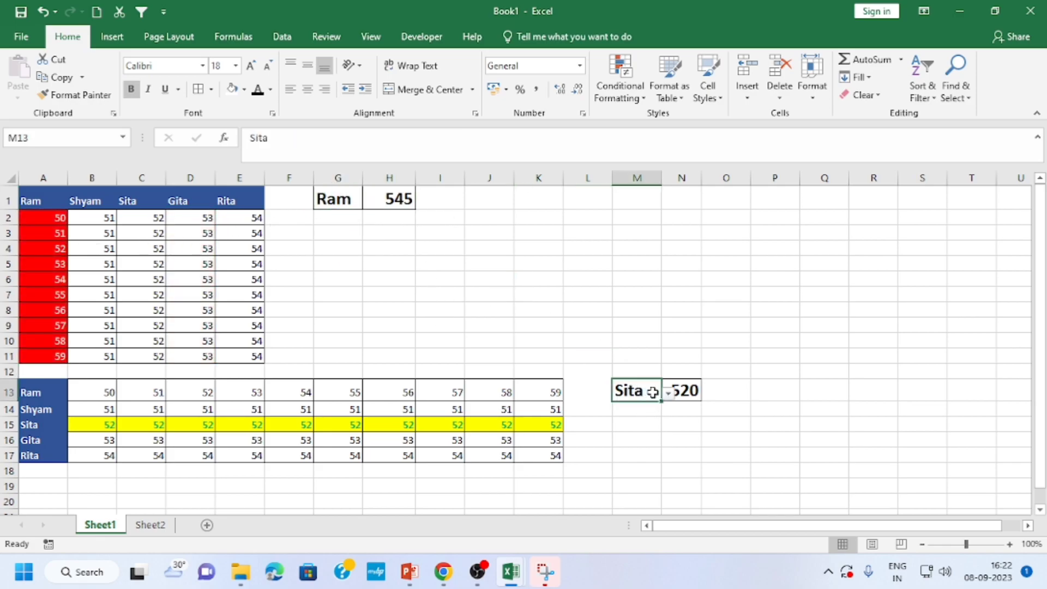
{"action": "left_click", "coordinate": [669, 393]}
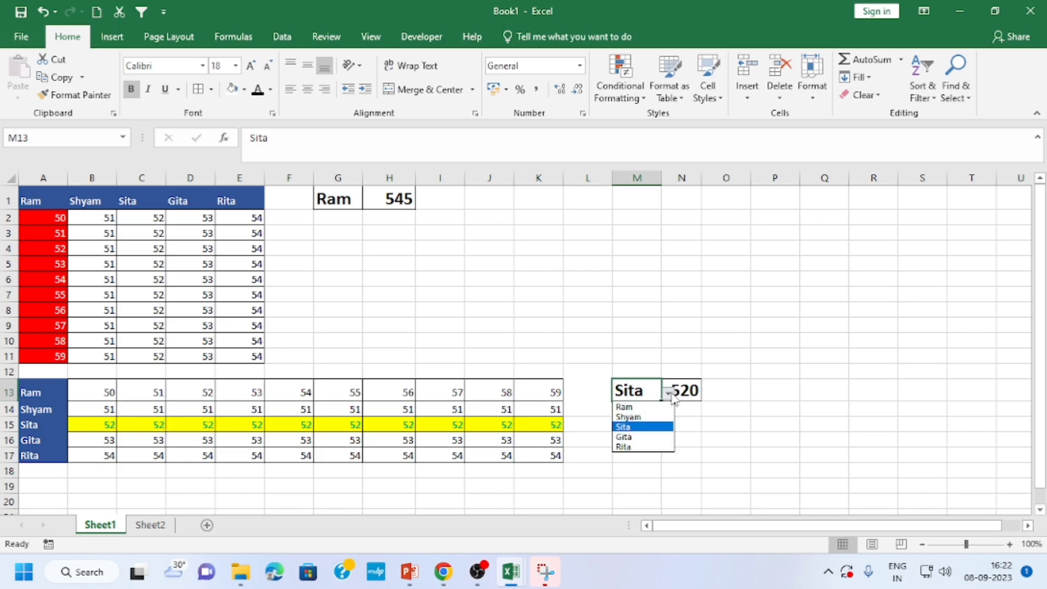
{"action": "left_click", "coordinate": [631, 407]}
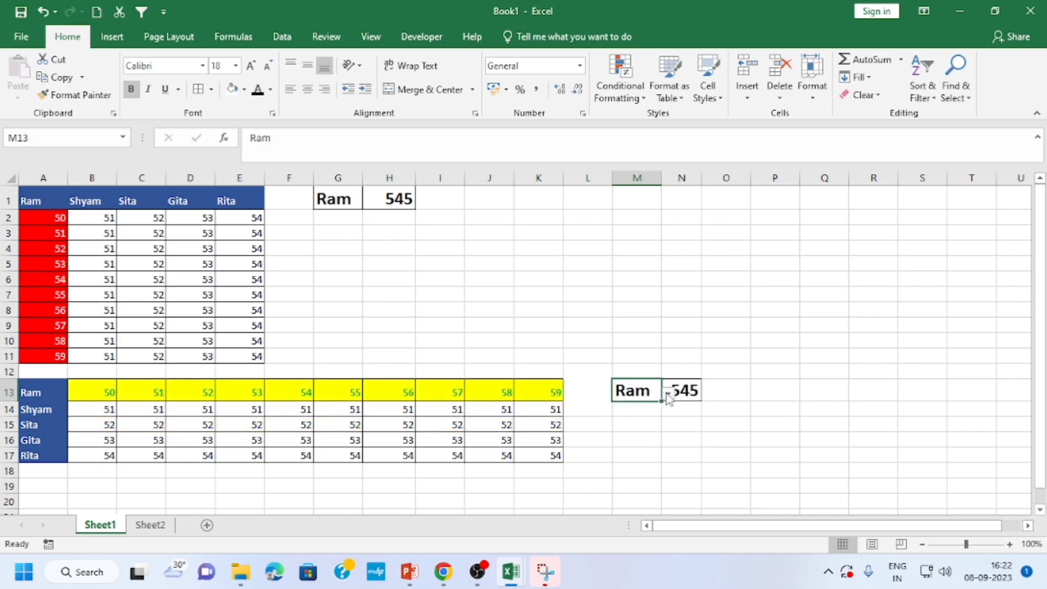
{"action": "left_click", "coordinate": [687, 391]}
{"action": "left_click", "coordinate": [631, 391]}
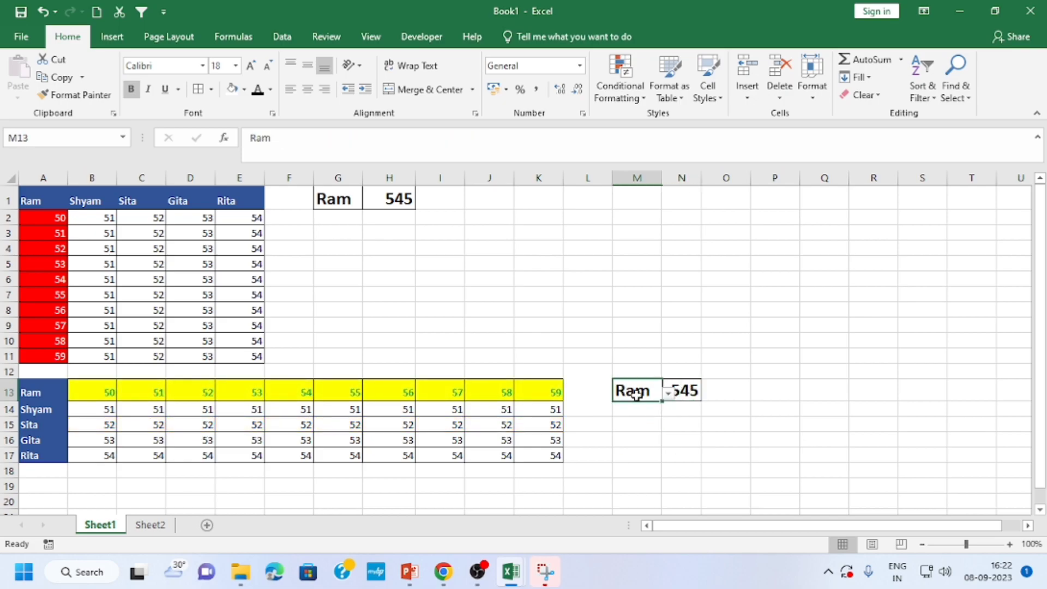
{"action": "left_click", "coordinate": [669, 393]}
{"action": "left_click", "coordinate": [633, 428]}
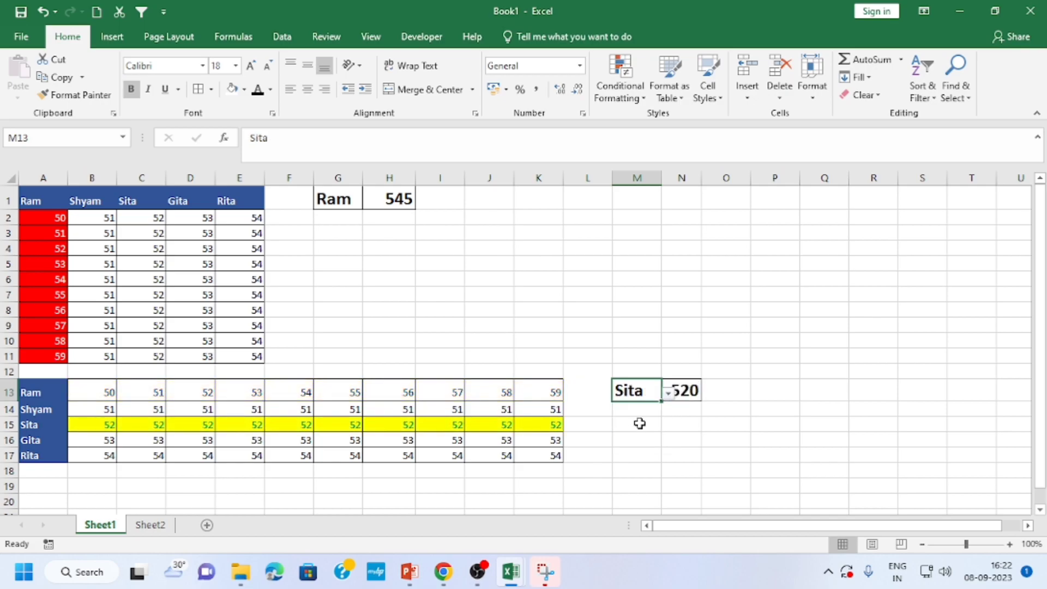
{"action": "left_click", "coordinate": [669, 393]}
{"action": "left_click", "coordinate": [637, 437]}
{"action": "left_click", "coordinate": [763, 386]}
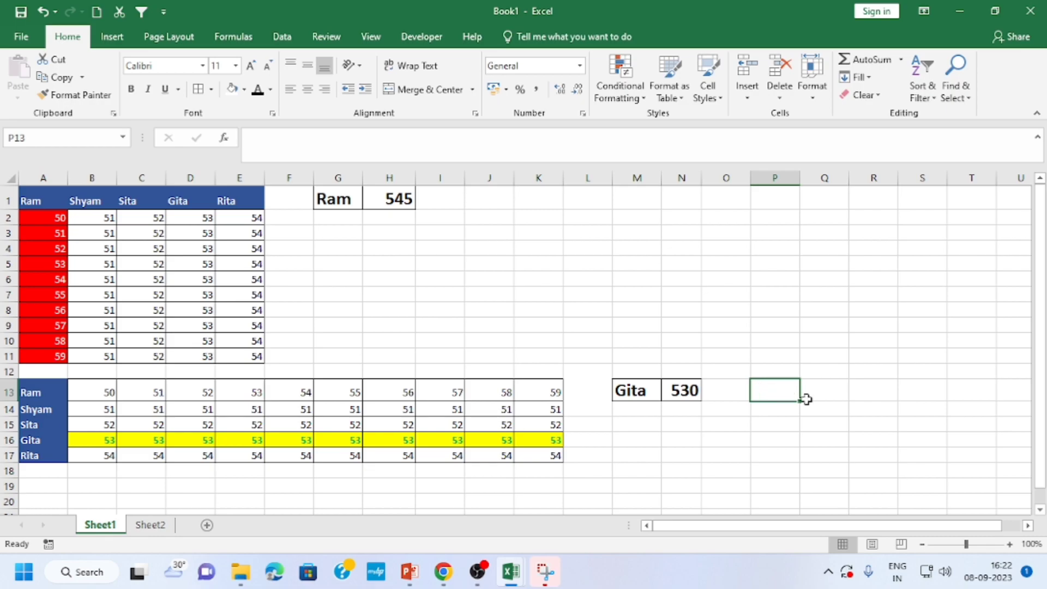
- Clear the conditional formatting rules from the top table A1:E11 and bottom table A13:K17
{"action": "left_click_drag", "start_coordinate": [38, 200], "coordinate": [243, 349]}
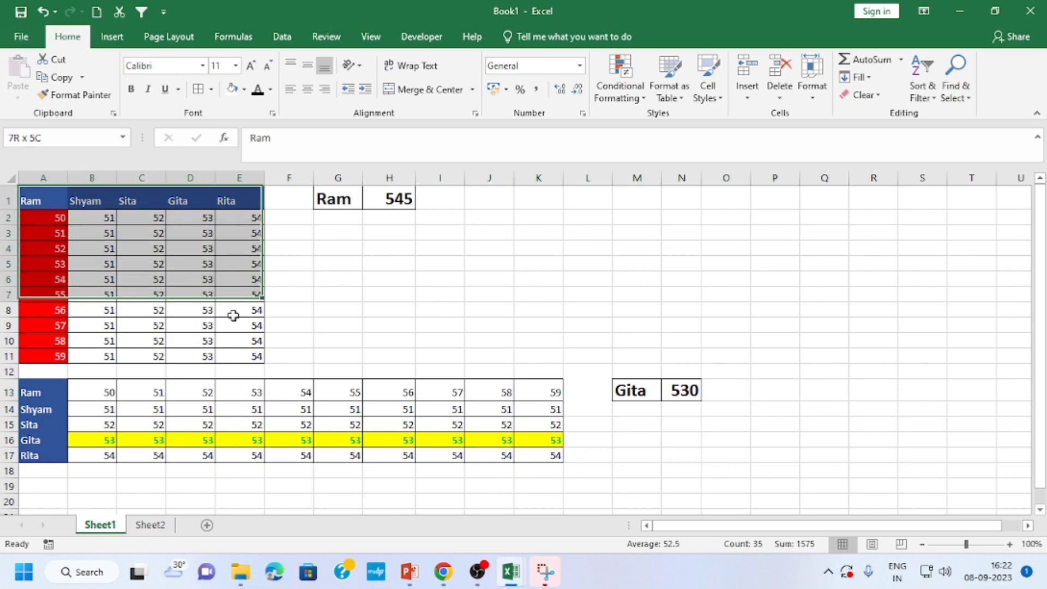
{"action": "left_click", "coordinate": [621, 87]}
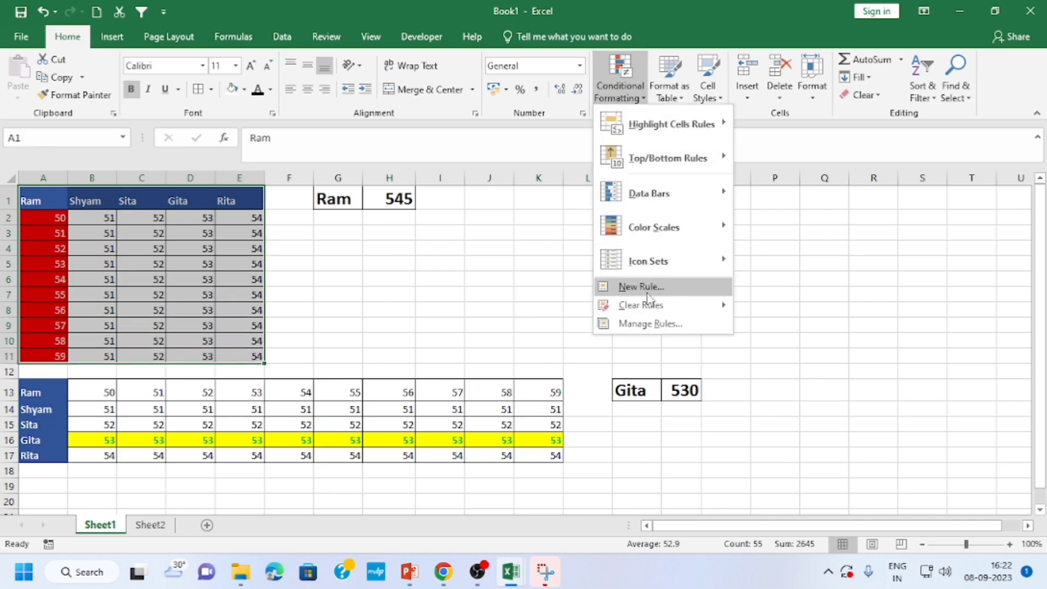
{"action": "left_click", "coordinate": [777, 309]}
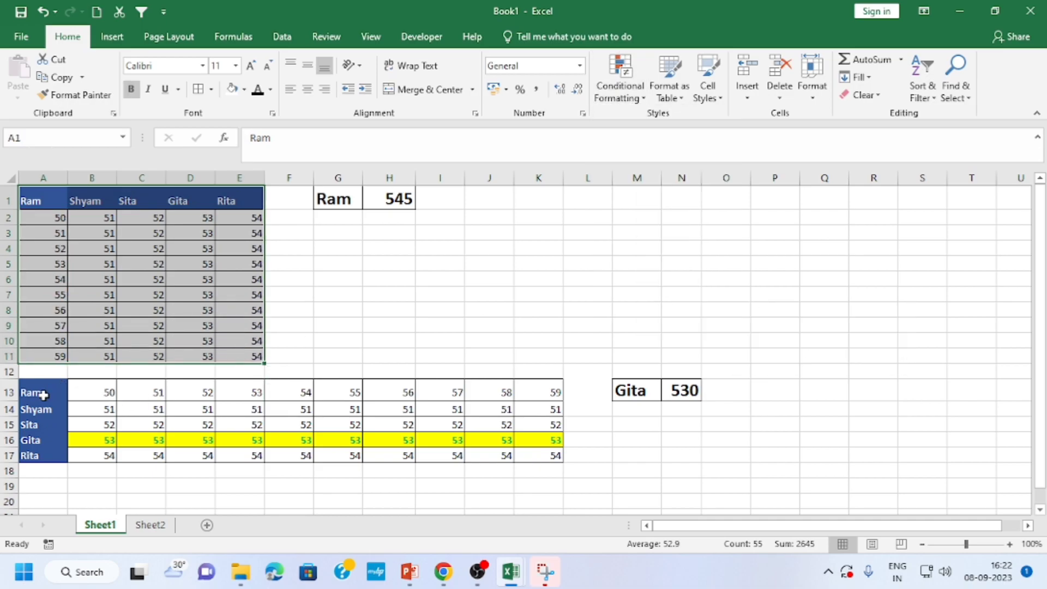
{"action": "left_click_drag", "start_coordinate": [34, 394], "coordinate": [545, 453]}
{"action": "left_click", "coordinate": [621, 87]}
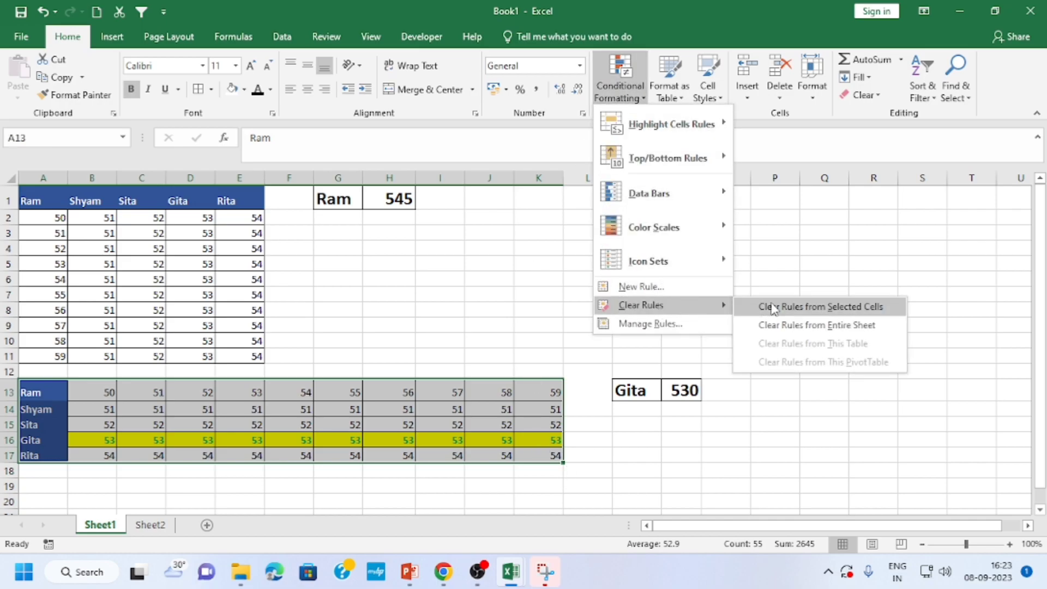
{"action": "left_click", "coordinate": [772, 306]}
{"action": "left_click", "coordinate": [690, 293]}
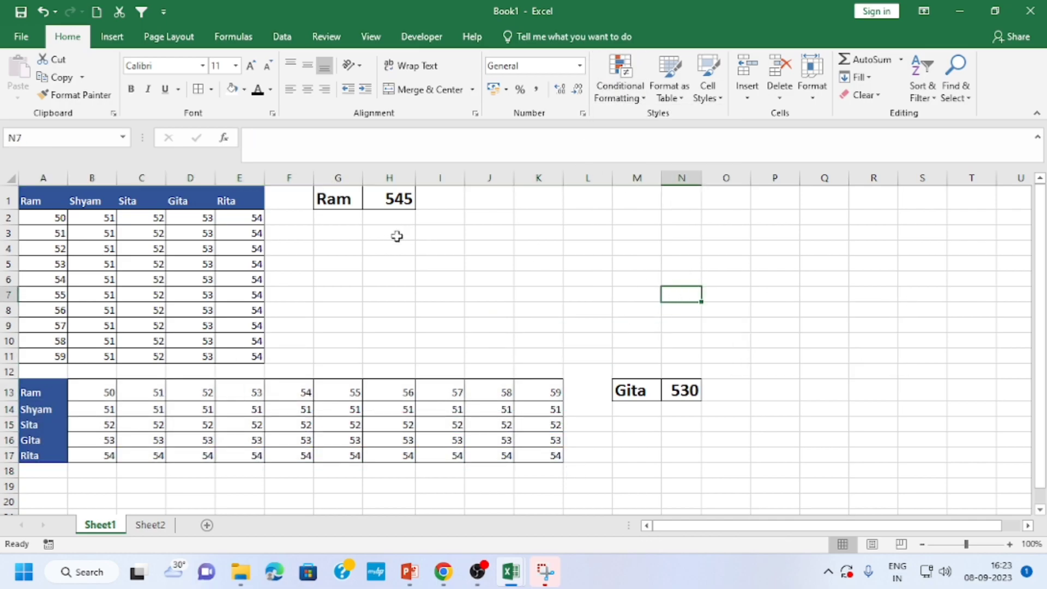
- Put an outside border around cells G3:H3
{"action": "left_click", "coordinate": [339, 233]}
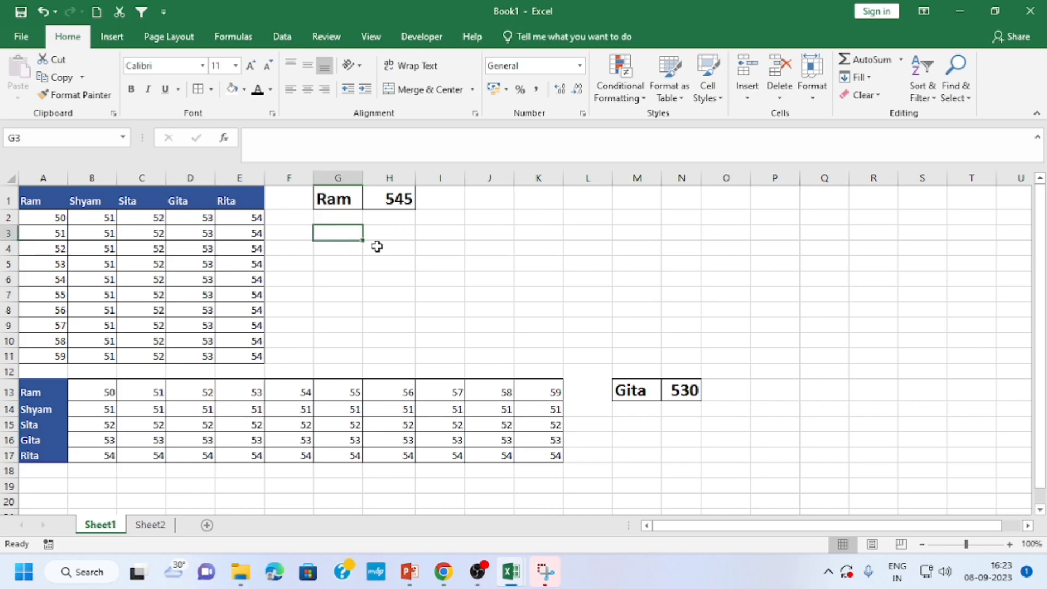
{"action": "left_click_drag", "start_coordinate": [332, 232], "coordinate": [395, 232]}
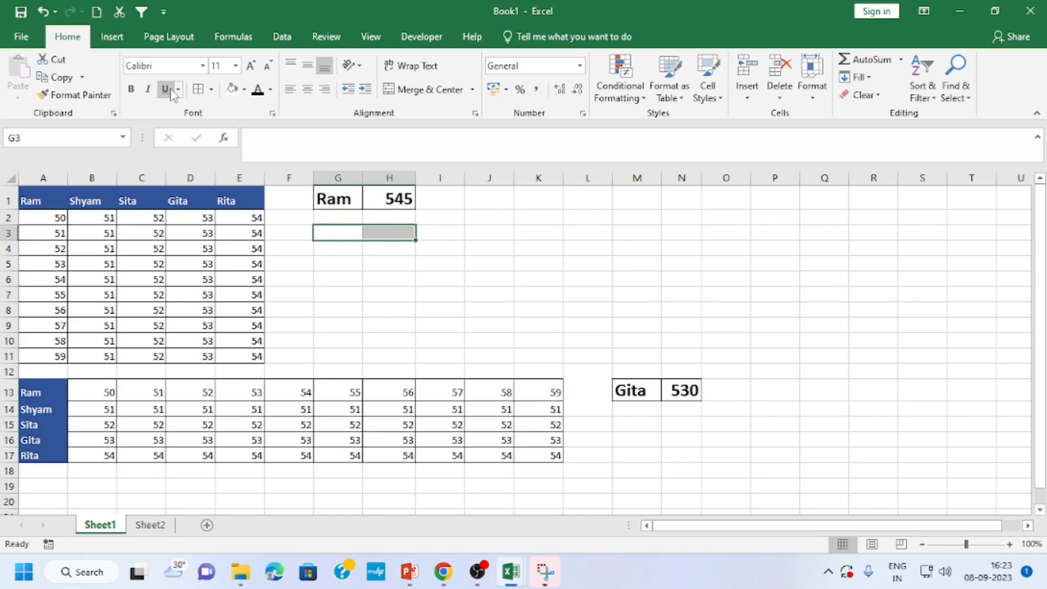
{"action": "left_click", "coordinate": [198, 88]}
{"action": "left_click", "coordinate": [376, 261]}
{"action": "left_click", "coordinate": [356, 235]}
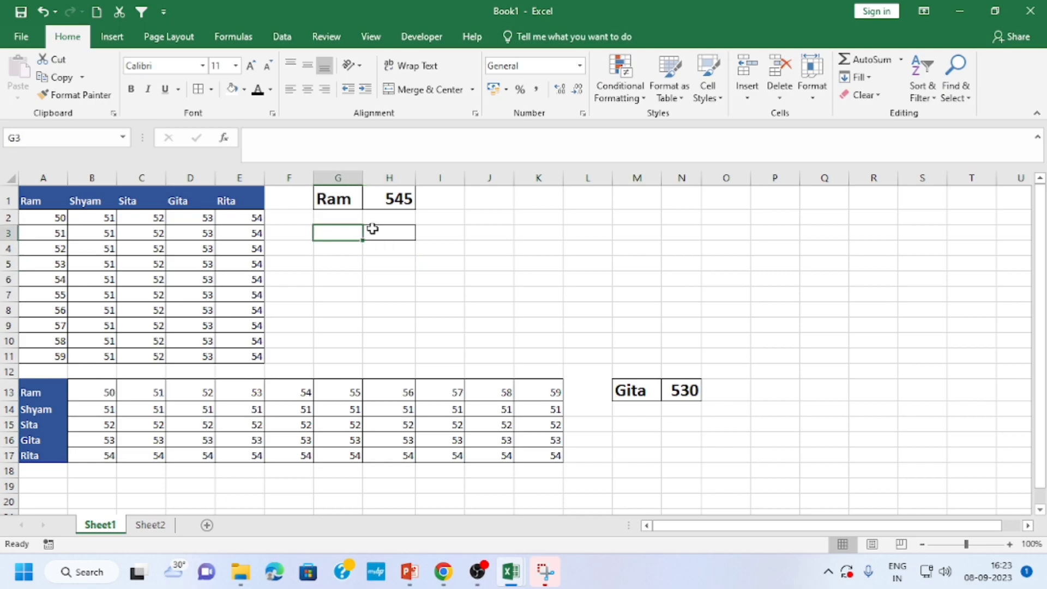
- Add List data validation to G3 with source =$A$1:$E$1
{"action": "left_click", "coordinate": [283, 37]}
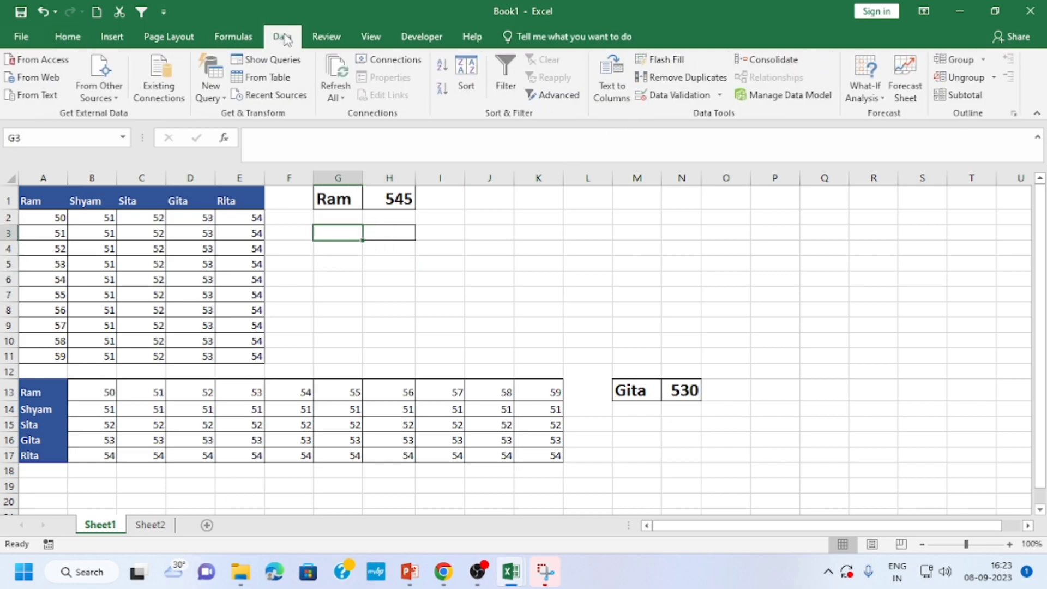
{"action": "left_click", "coordinate": [697, 96]}
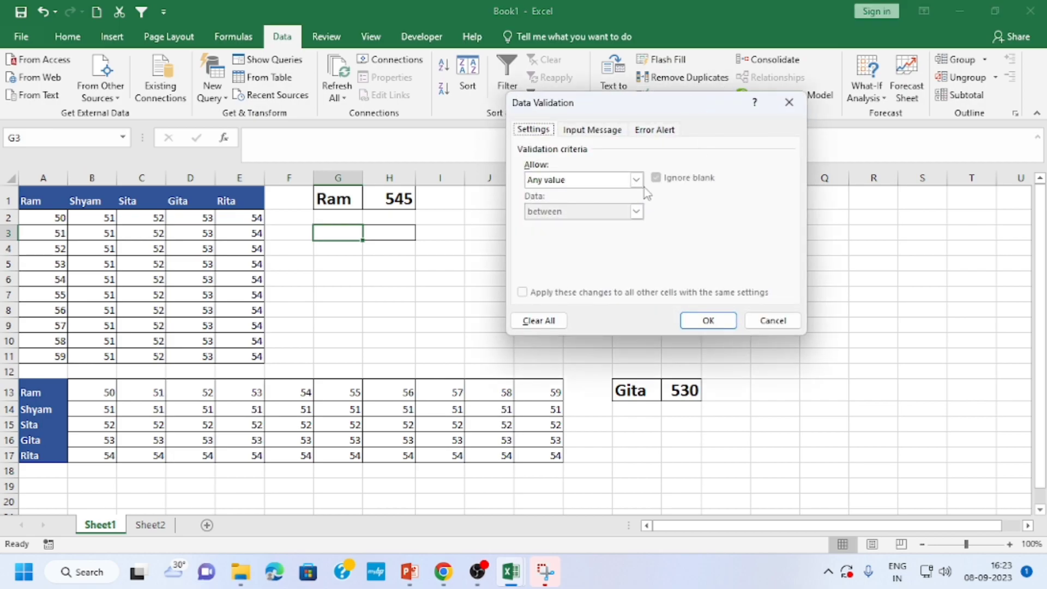
{"action": "left_click", "coordinate": [622, 181]}
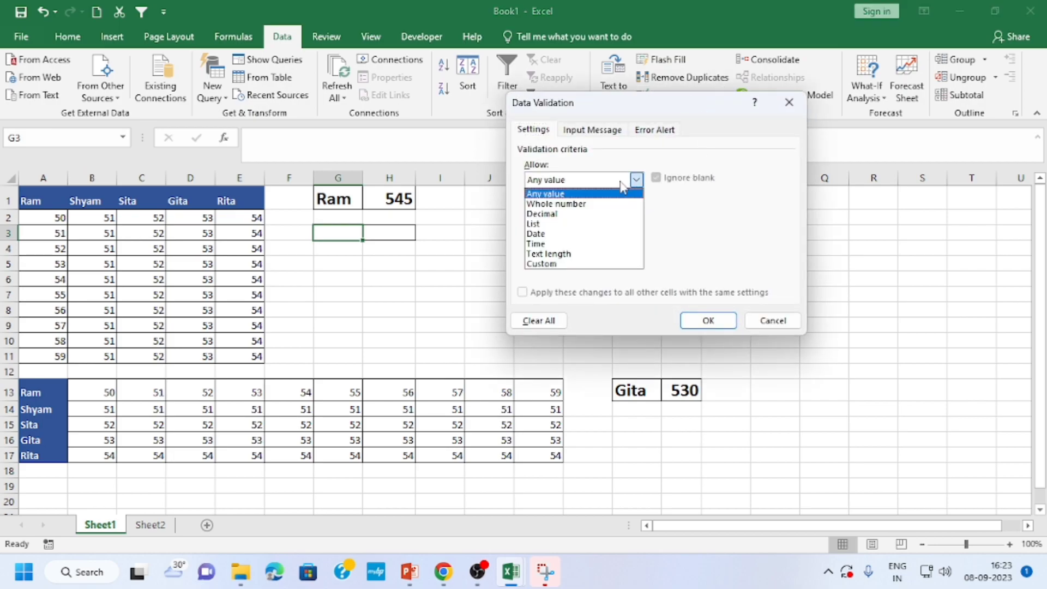
{"action": "left_click", "coordinate": [543, 226]}
{"action": "left_click", "coordinate": [562, 242]}
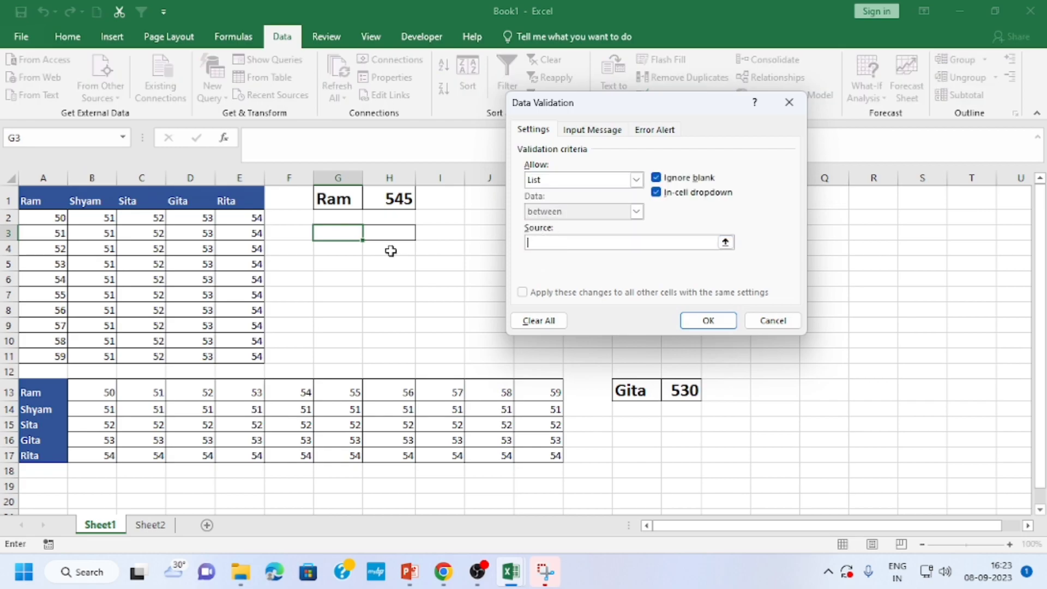
{"action": "left_click_drag", "start_coordinate": [37, 201], "coordinate": [238, 201]}
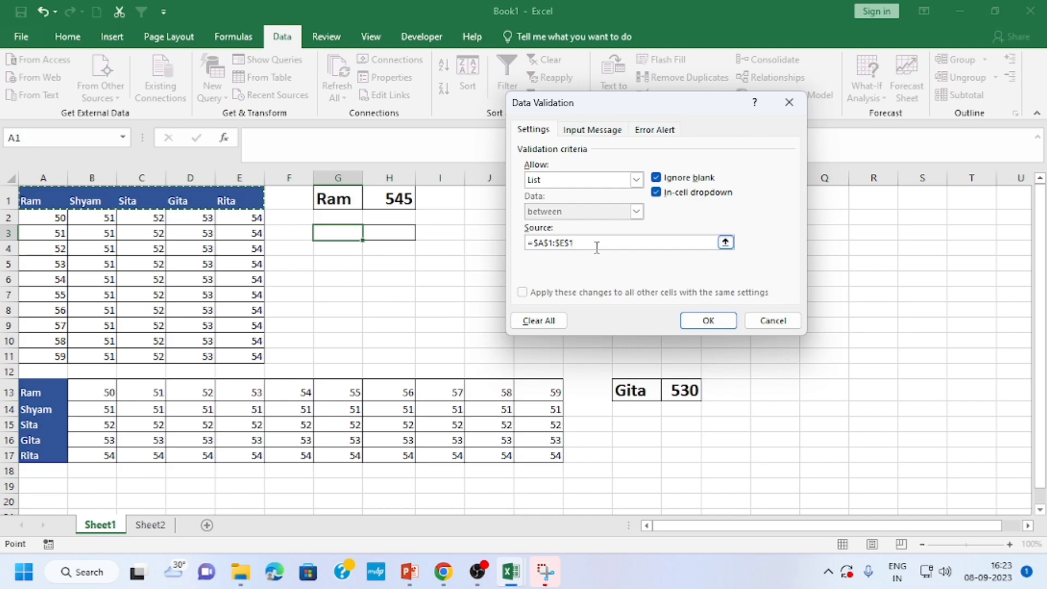
{"action": "left_click", "coordinate": [693, 320]}
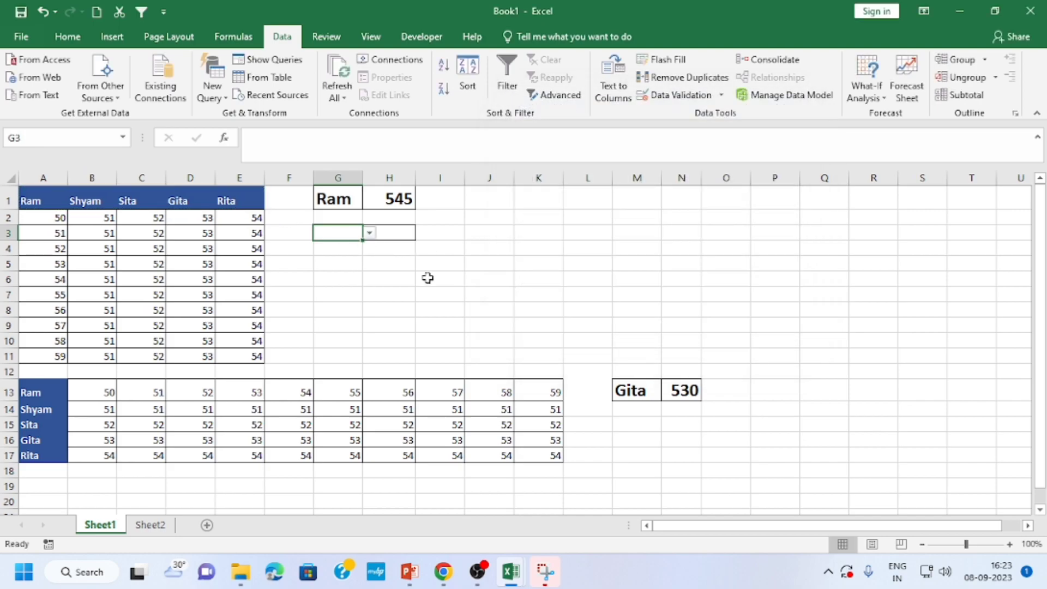
- Test the new G3 dropdown by picking Rita, then Gita
{"action": "left_click", "coordinate": [369, 235]}
{"action": "left_click", "coordinate": [334, 289]}
{"action": "left_click", "coordinate": [369, 233]}
{"action": "left_click", "coordinate": [336, 273]}
- Enter =SUM(INDEX(A1:E11,0,MATCH(G3,A1:E1,0))) in H3 to total the chosen name's column
{"action": "left_click", "coordinate": [397, 232]}
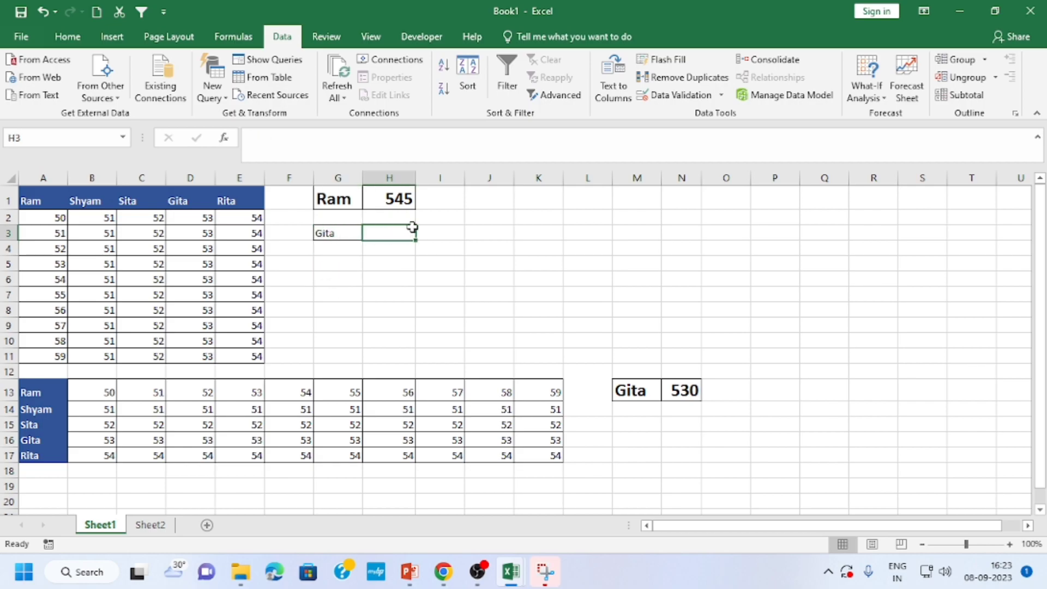
{"action": "type", "text": "="}
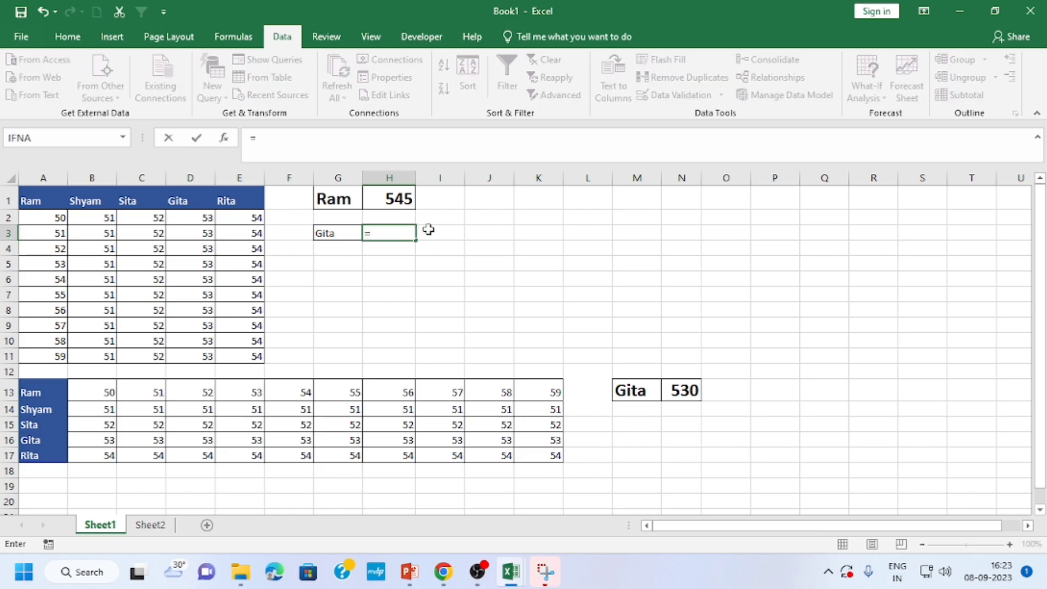
{"action": "type", "text": "sum("}
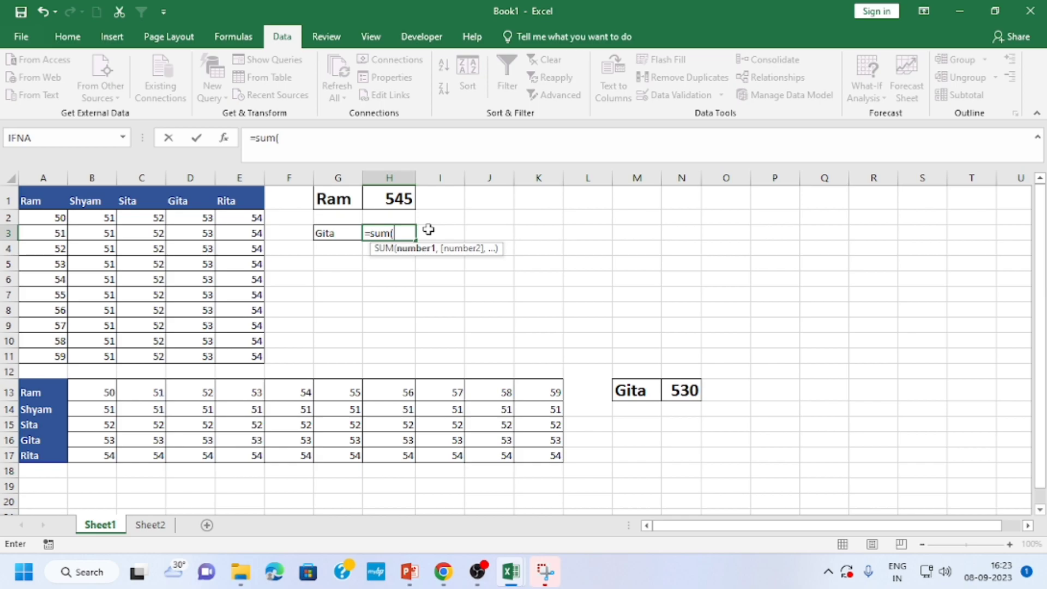
{"action": "type", "text": "ind"}
{"action": "key", "text": "Tab"}
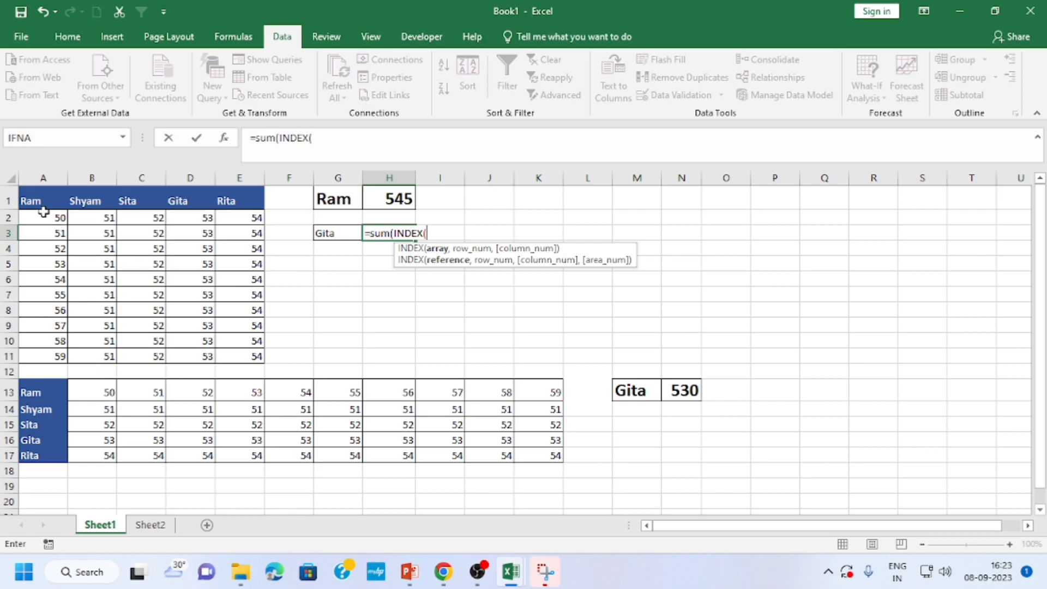
{"action": "left_click_drag", "start_coordinate": [41, 201], "coordinate": [248, 356]}
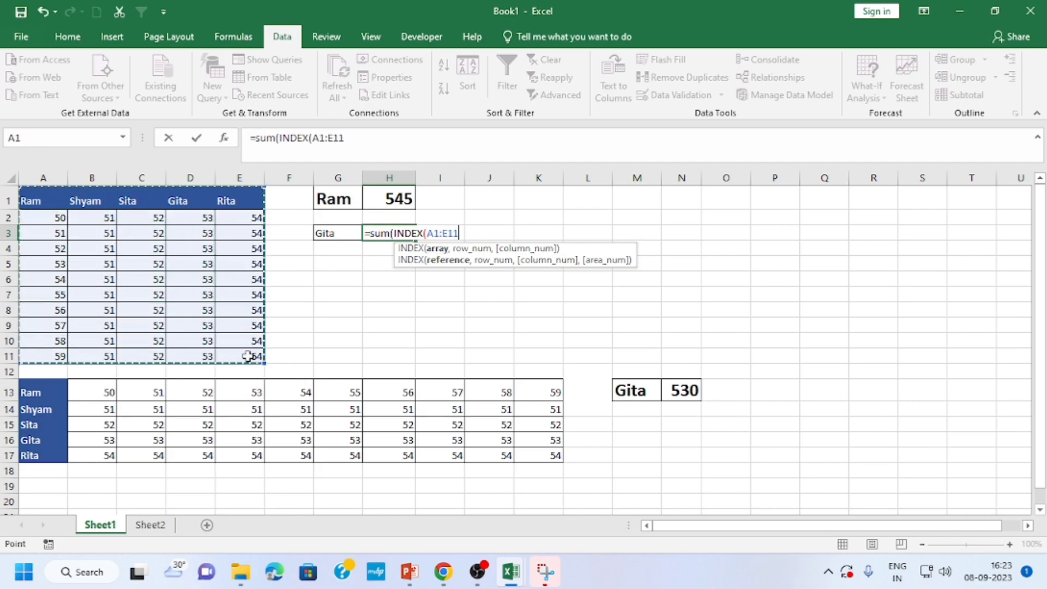
{"action": "type", "text": ","}
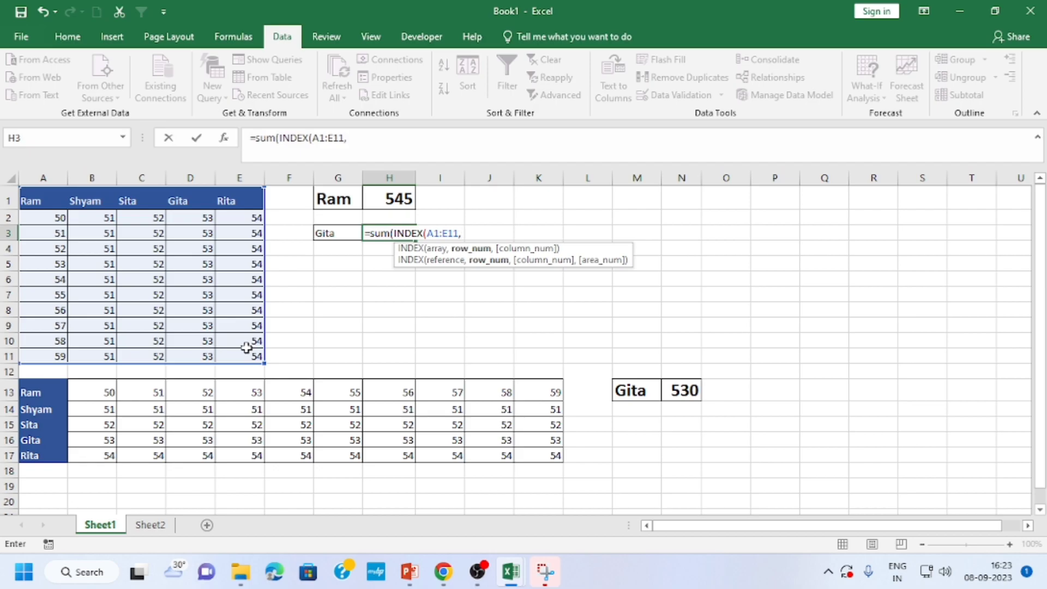
{"action": "type", "text": "0,"}
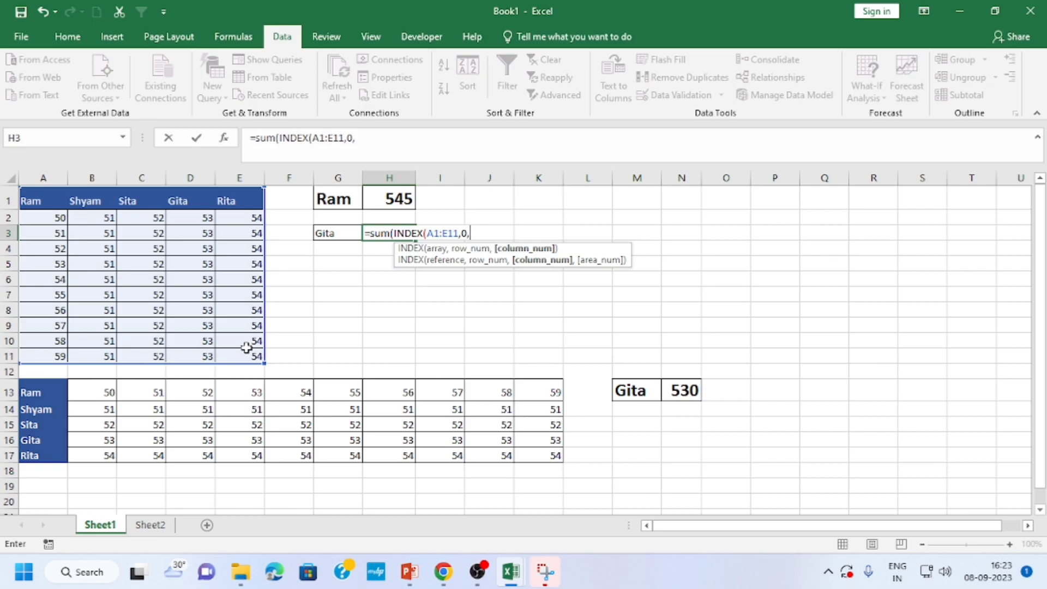
{"action": "type", "text": "mat"}
{"action": "key", "text": "Tab"}
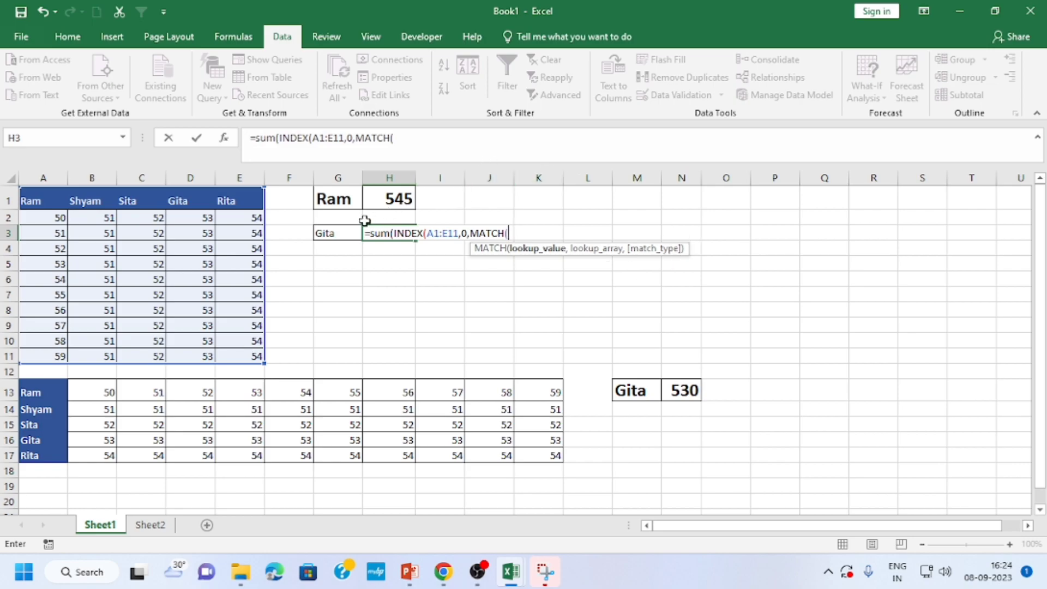
{"action": "left_click", "coordinate": [334, 235]}
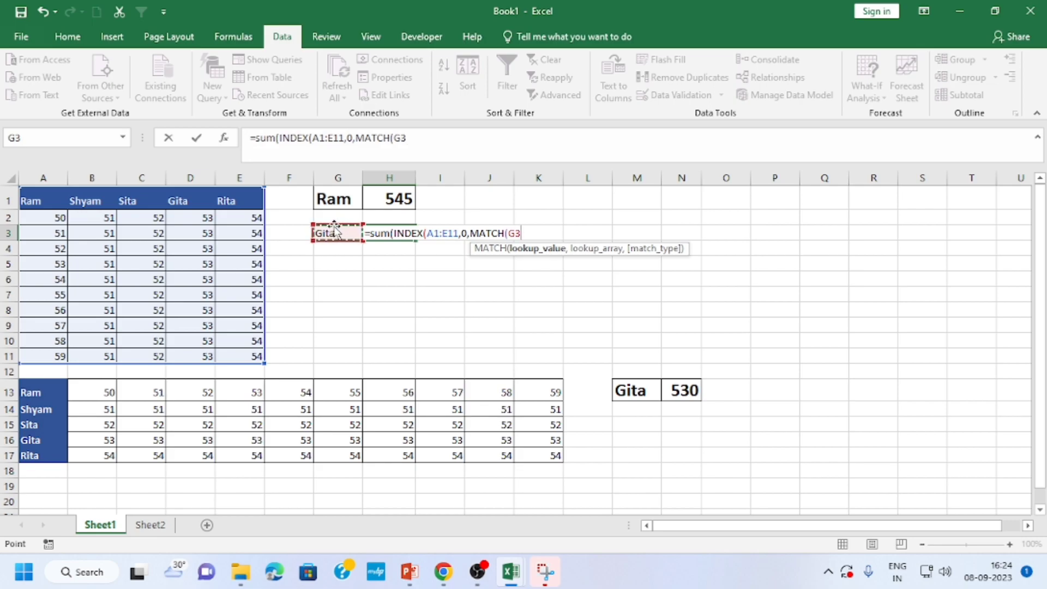
{"action": "type", "text": ","}
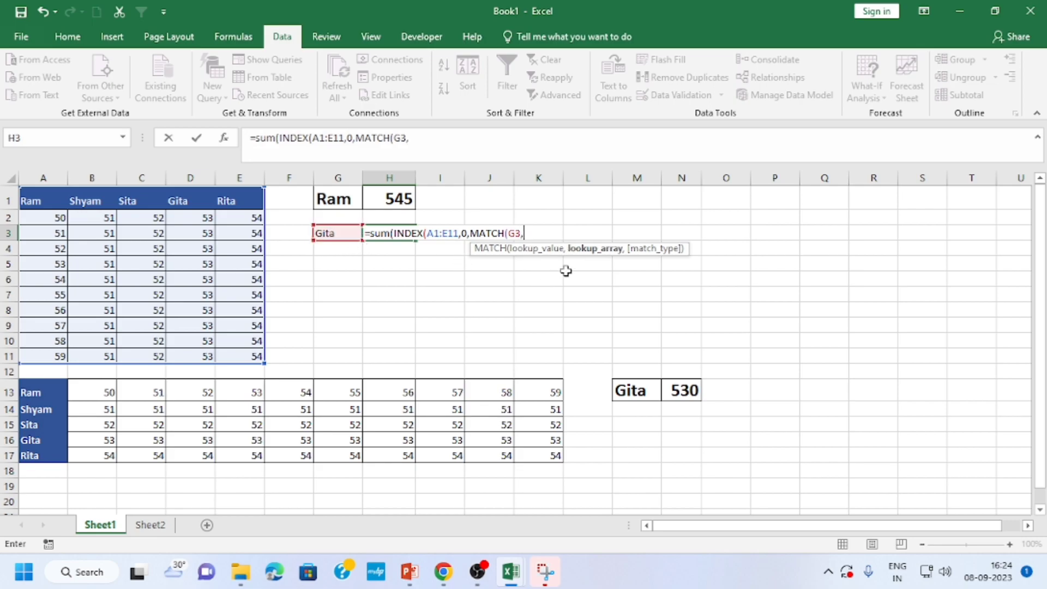
{"action": "left_click_drag", "start_coordinate": [36, 203], "coordinate": [236, 207]}
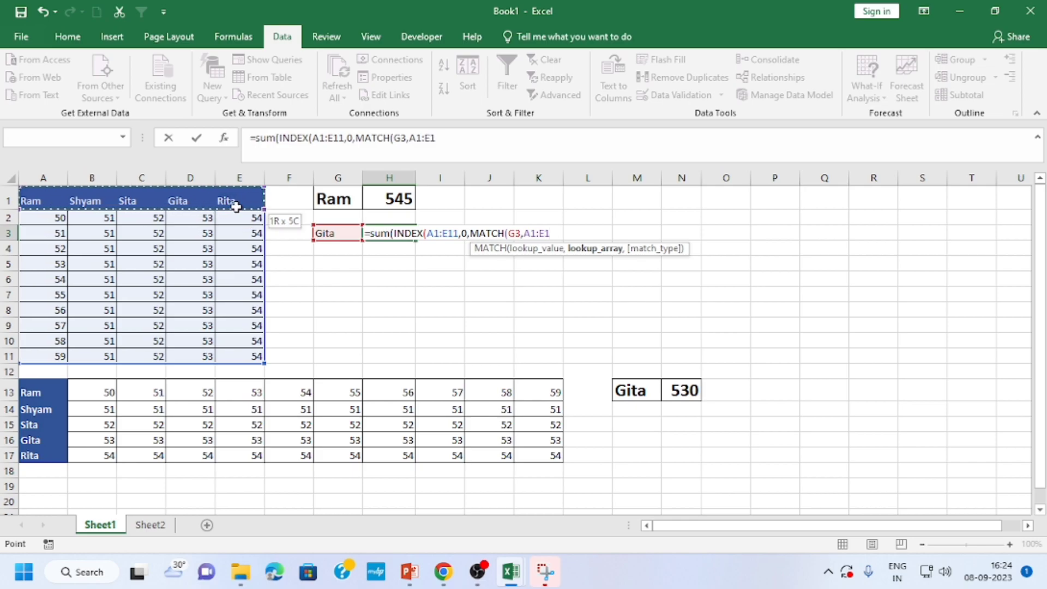
{"action": "left_click_drag", "start_coordinate": [237, 206], "coordinate": [236, 206]}
{"action": "type", "text": ",0"}
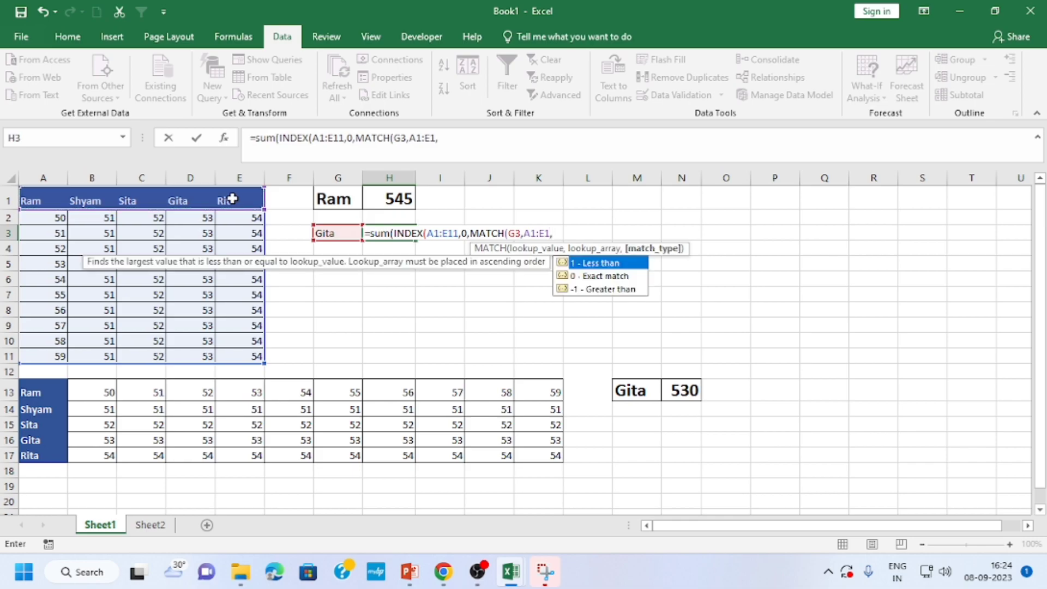
{"action": "type", "text": ")"}
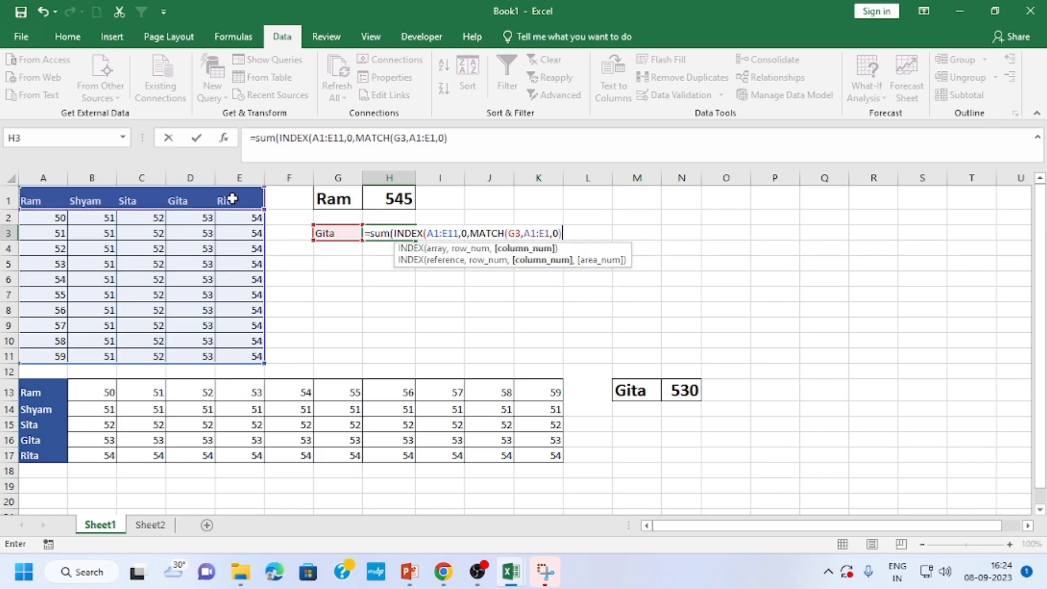
{"action": "type", "text": "))"}
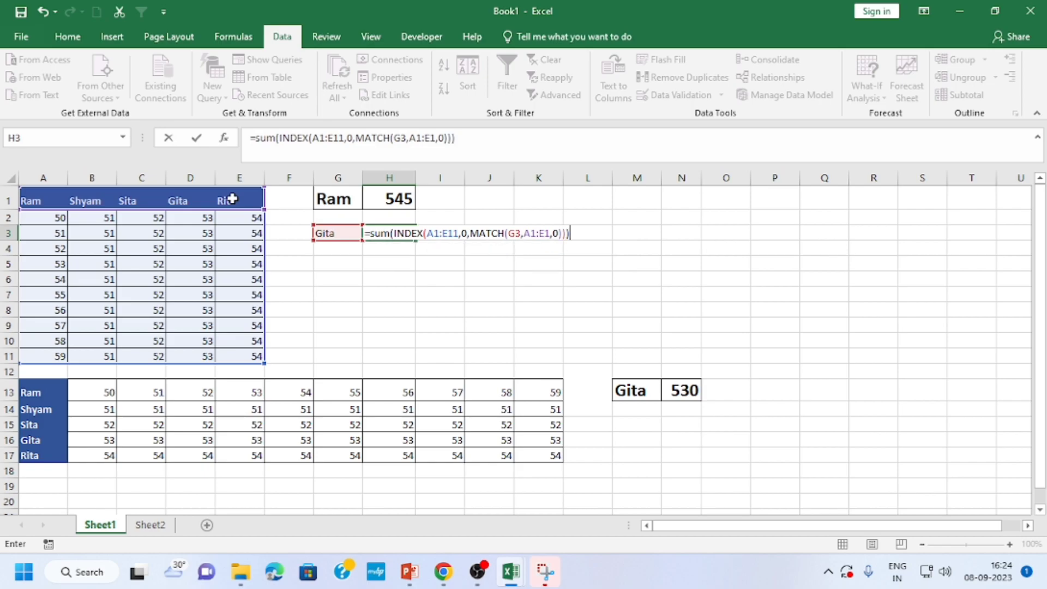
{"action": "key", "text": "Return"}
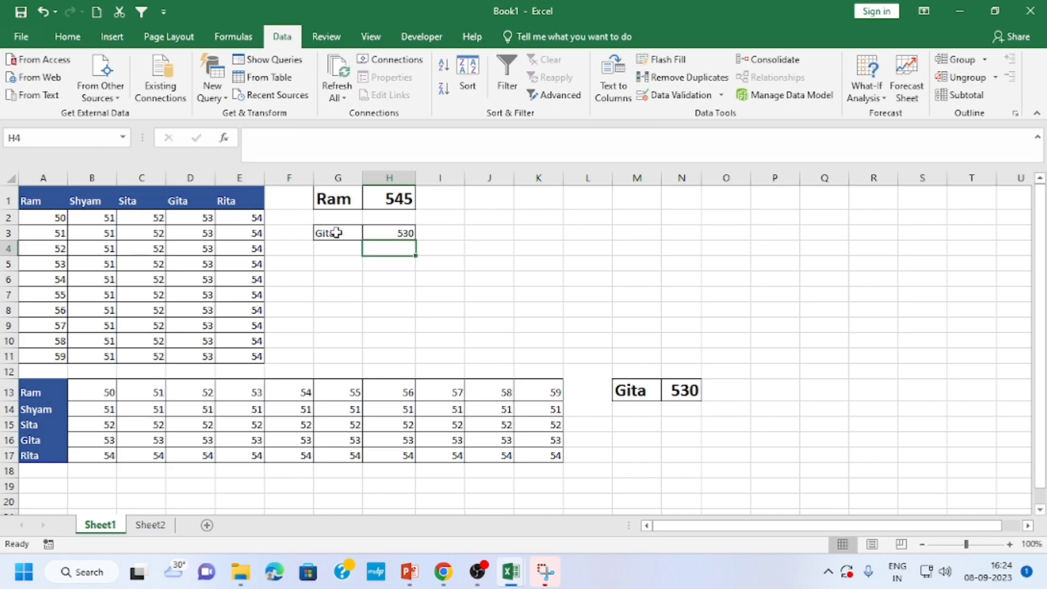
- Verify Gita's D2:D11 sums to 530, then pick Ram in G3 so H3 shows 545
{"action": "left_click", "coordinate": [331, 233]}
{"action": "left_click_drag", "start_coordinate": [189, 220], "coordinate": [191, 355]}
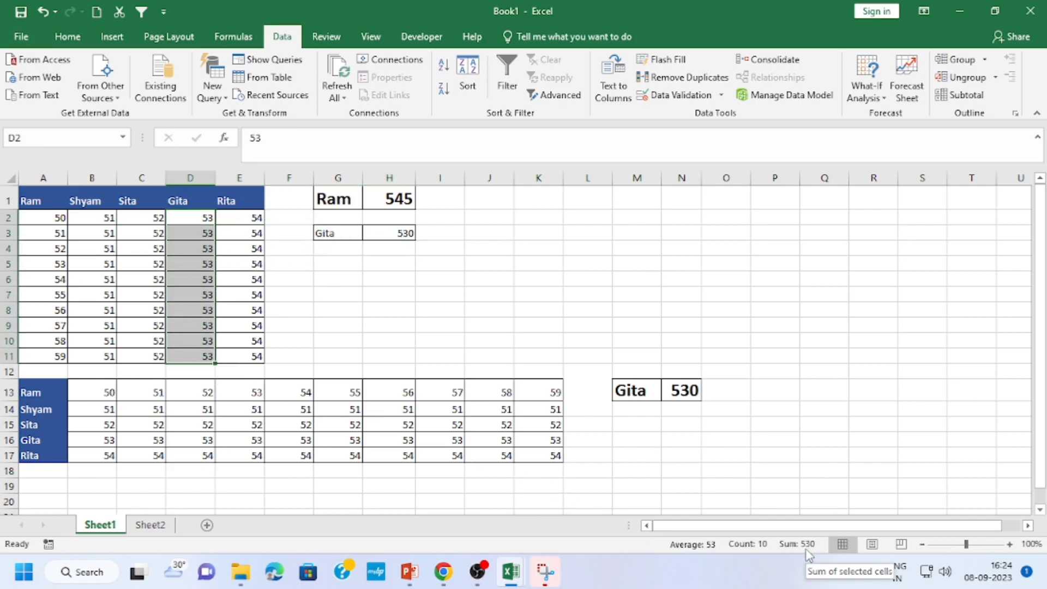
{"action": "left_click", "coordinate": [346, 235]}
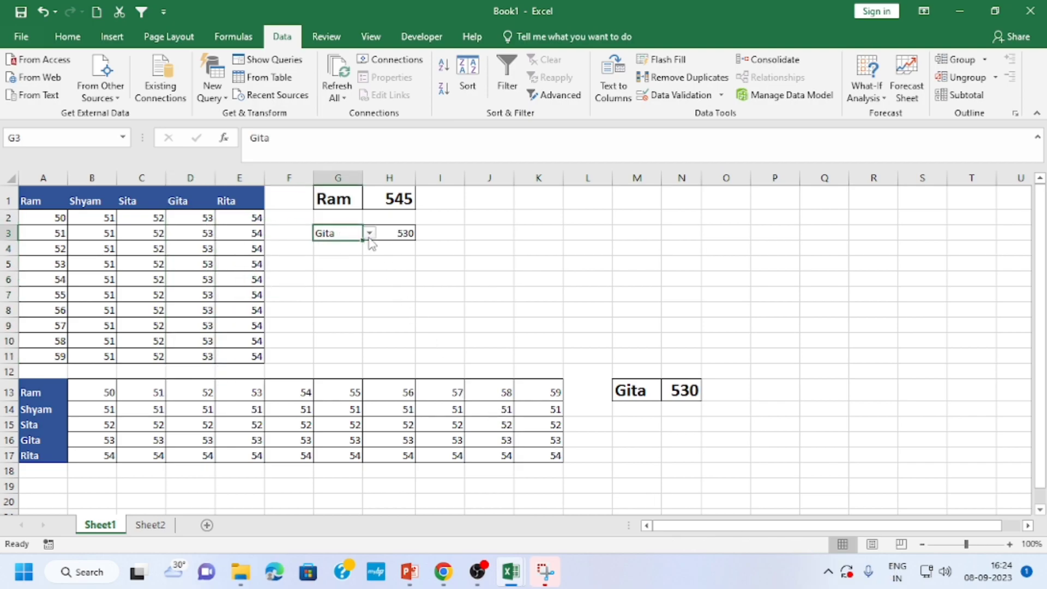
{"action": "left_click", "coordinate": [369, 233]}
{"action": "left_click", "coordinate": [335, 246]}
{"action": "left_click", "coordinate": [373, 233]}
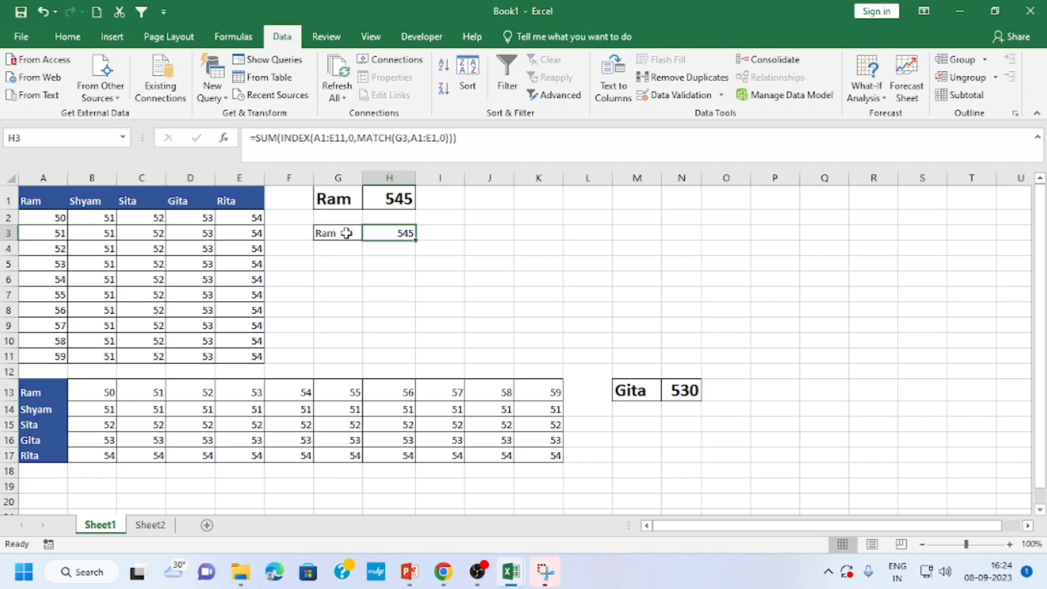
{"action": "left_click_drag", "start_coordinate": [53, 208], "coordinate": [231, 359]}
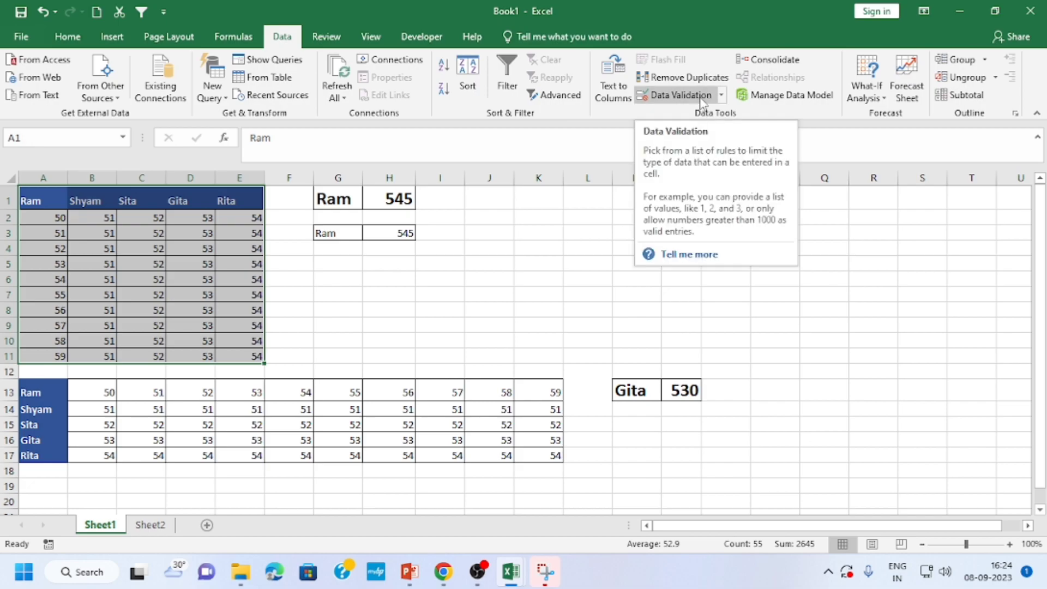
- Create a formula-based rule for the top table with the condition =A$1=$G$3
{"action": "left_click", "coordinate": [67, 37]}
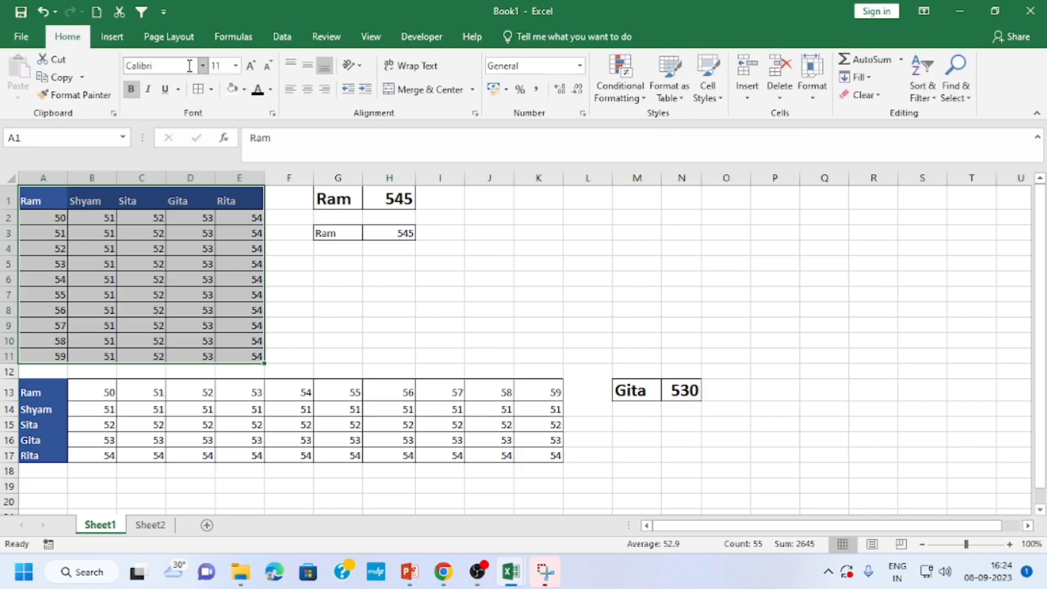
{"action": "left_click", "coordinate": [627, 86]}
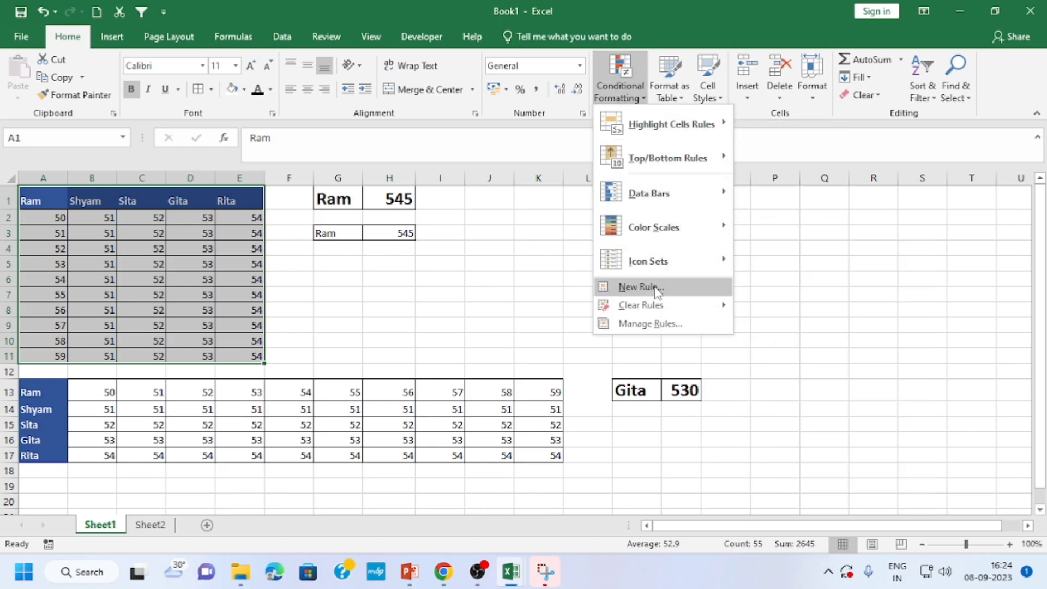
{"action": "left_click", "coordinate": [657, 293]}
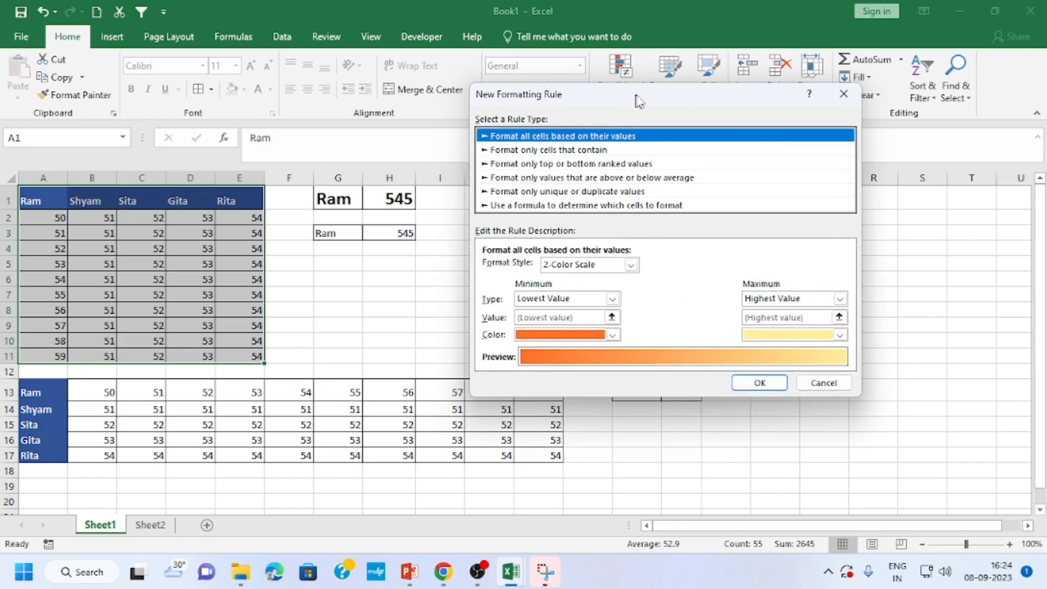
{"action": "left_click", "coordinate": [591, 183]}
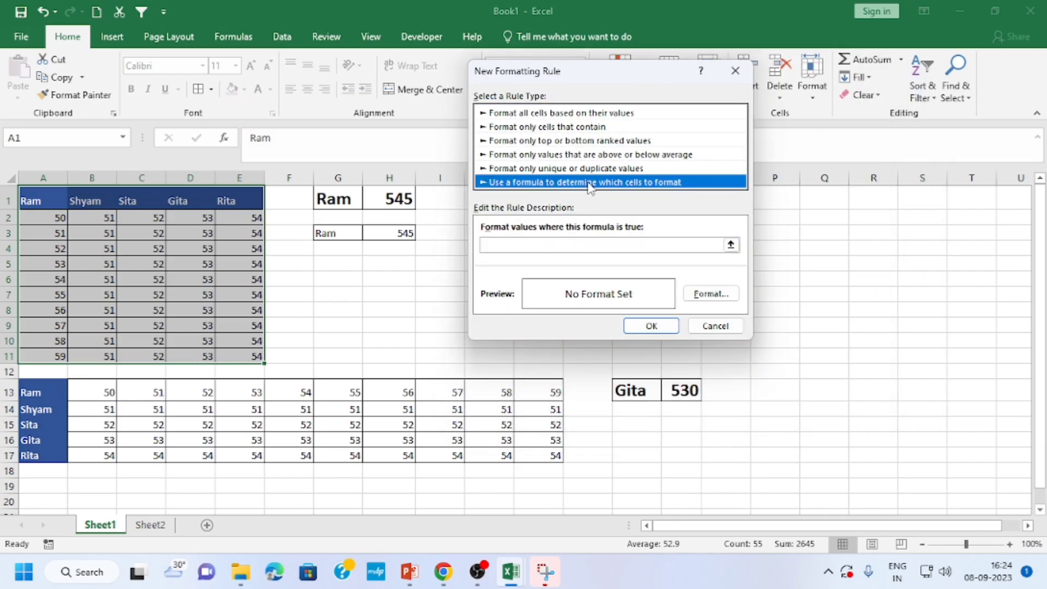
{"action": "left_click", "coordinate": [548, 246]}
{"action": "left_click", "coordinate": [523, 247]}
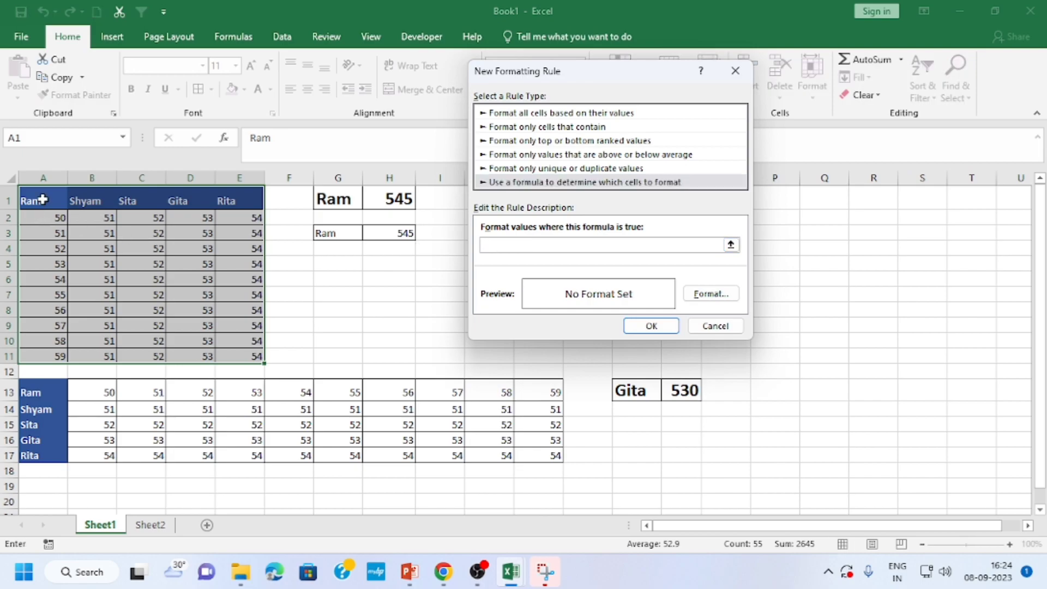
{"action": "left_click", "coordinate": [42, 200]}
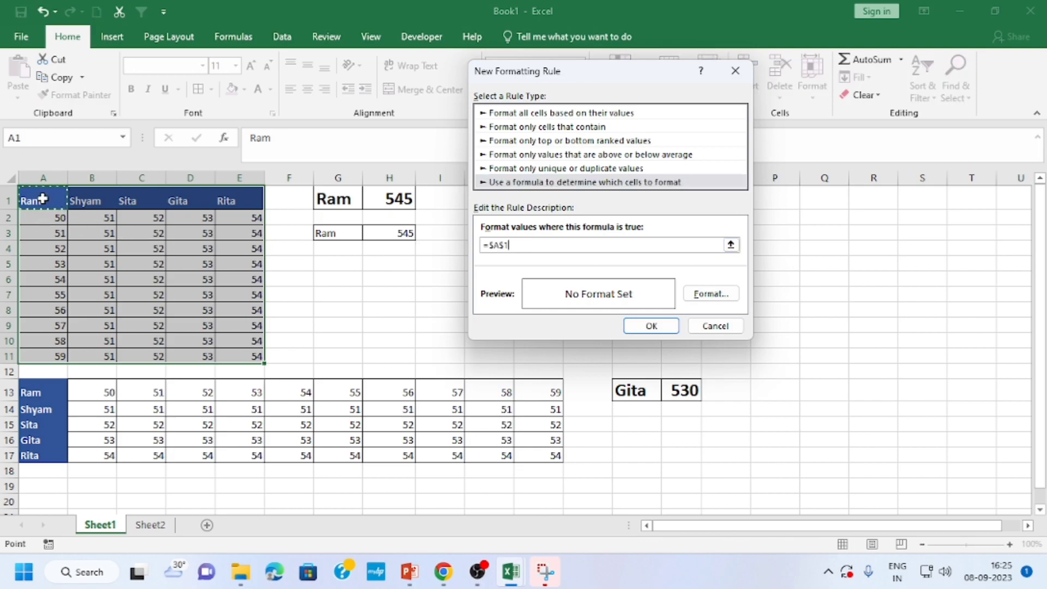
{"action": "left_click", "coordinate": [495, 246]}
{"action": "type", "text": "="}
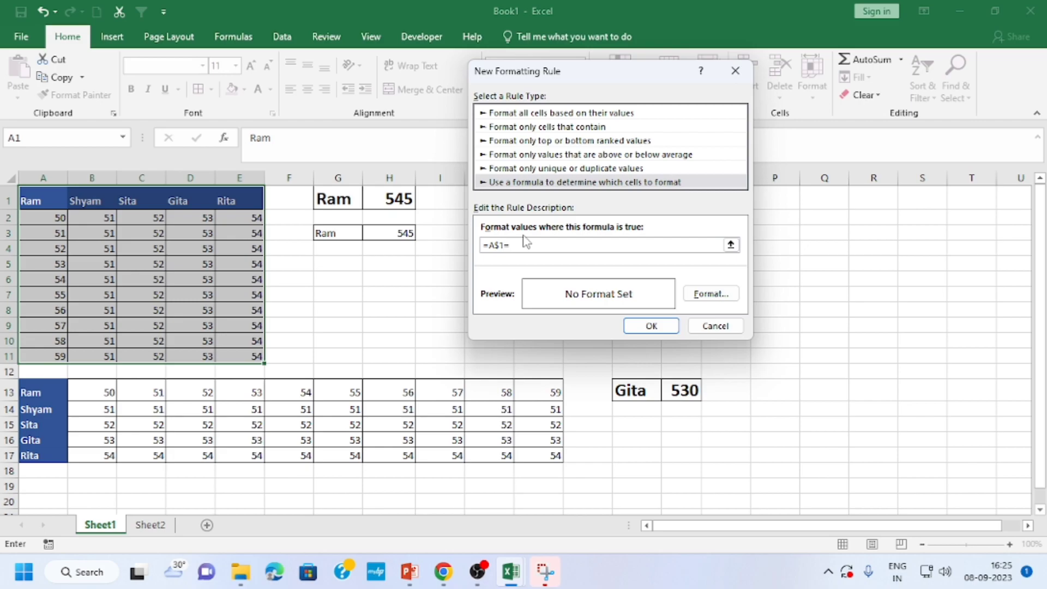
{"action": "left_click", "coordinate": [336, 233]}
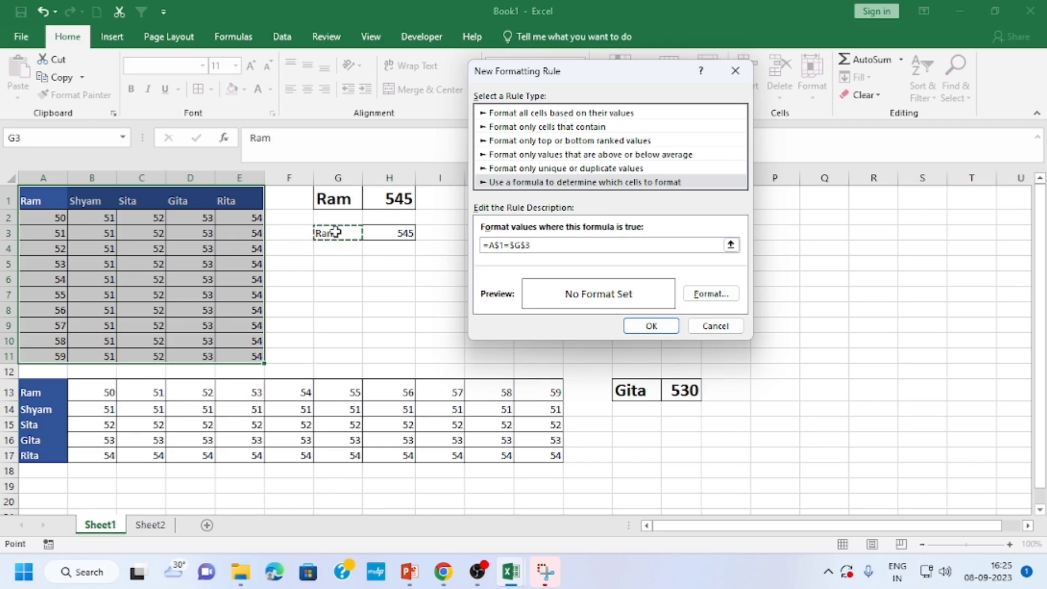
- Give the =A$1=$G$3 rule white bold text and green fill, and apply it
{"action": "left_click", "coordinate": [709, 293]}
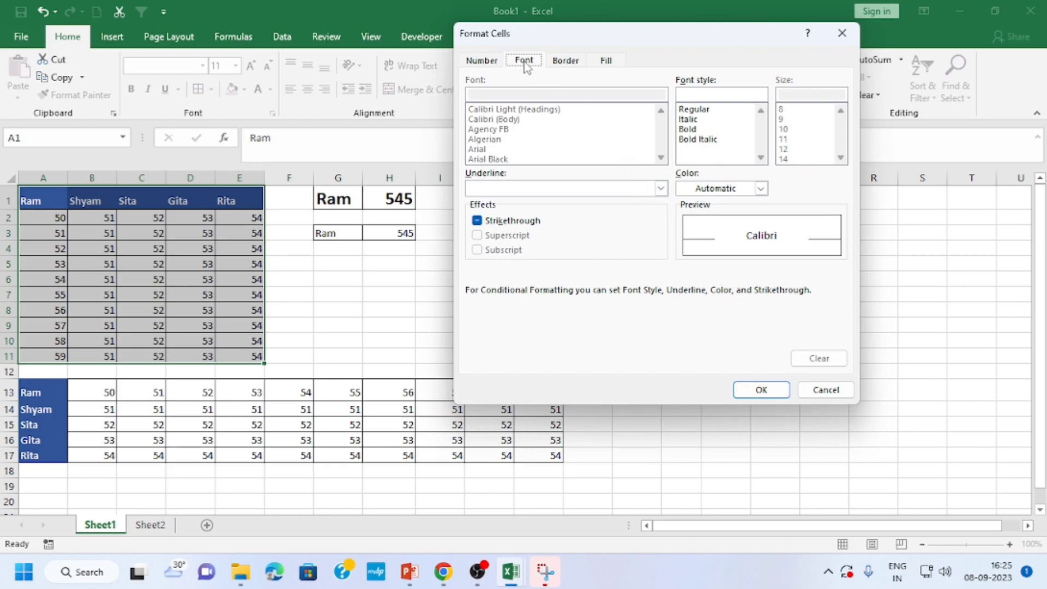
{"action": "left_click", "coordinate": [760, 188]}
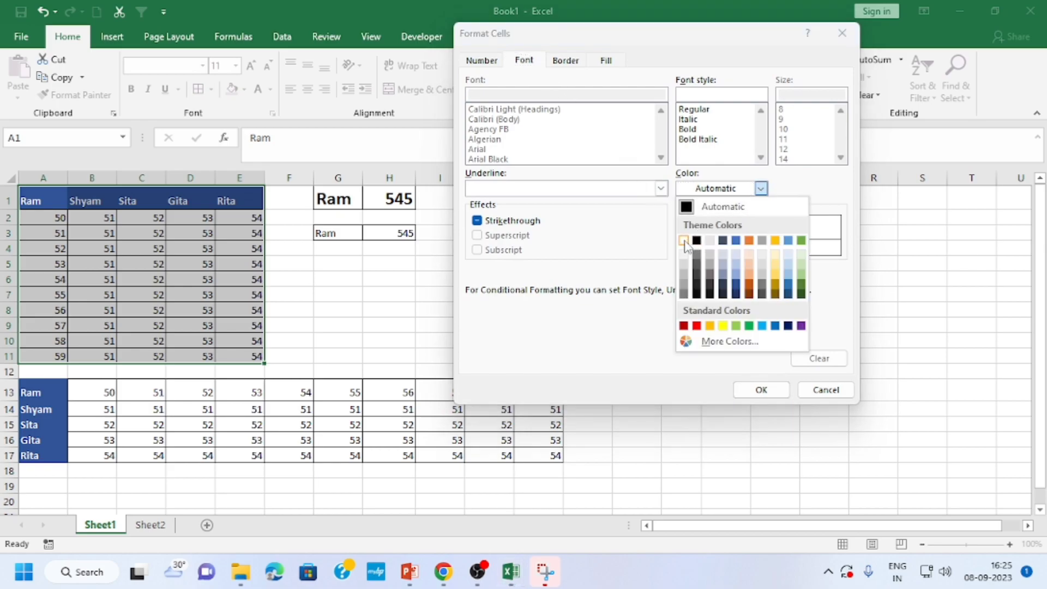
{"action": "left_click", "coordinate": [684, 240]}
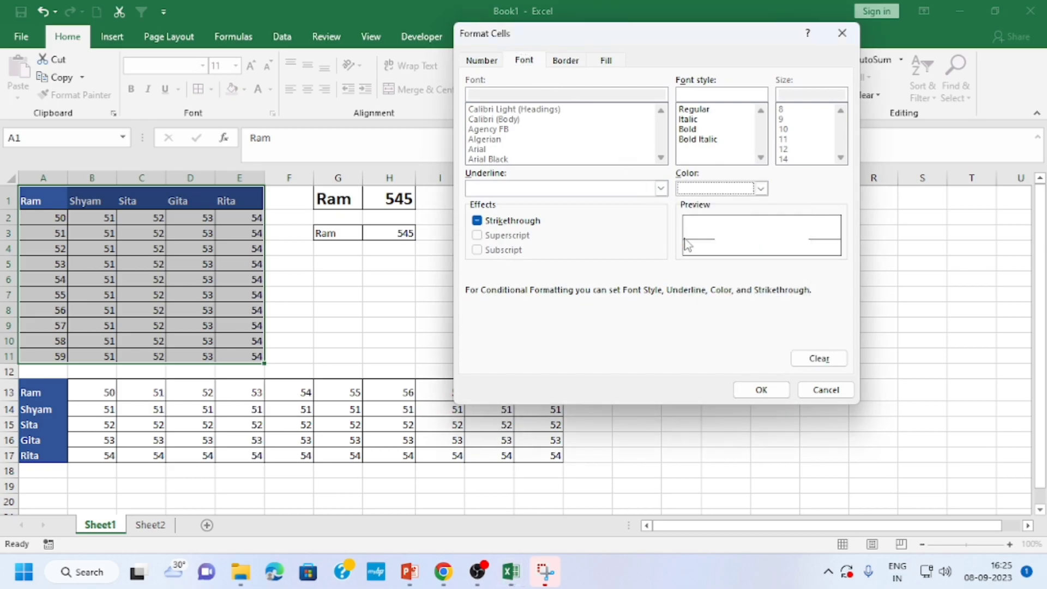
{"action": "left_click", "coordinate": [688, 130]}
{"action": "left_click", "coordinate": [606, 61]}
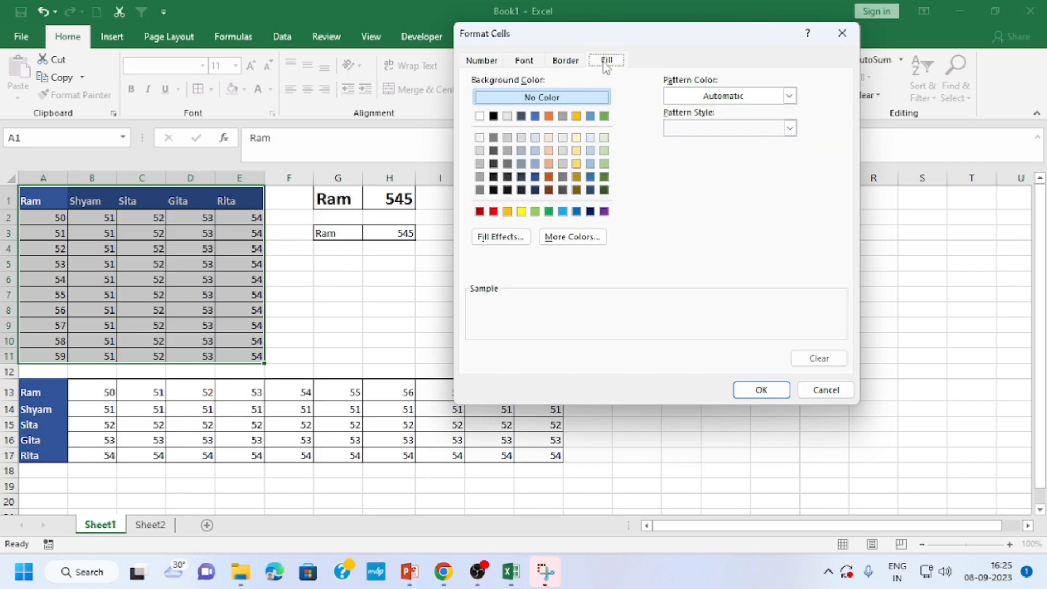
{"action": "left_click", "coordinate": [548, 211]}
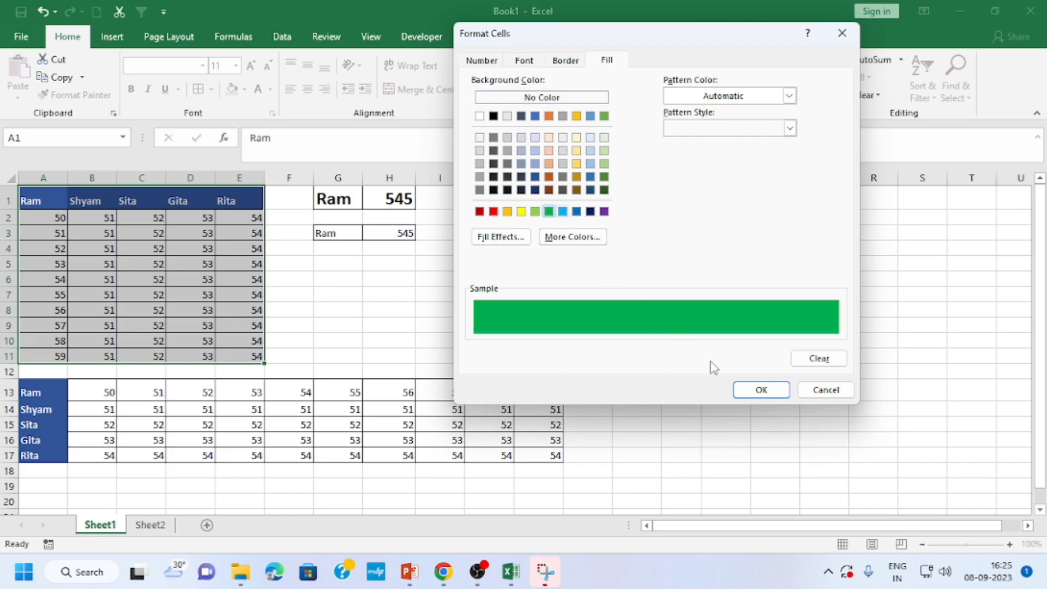
{"action": "left_click", "coordinate": [750, 391]}
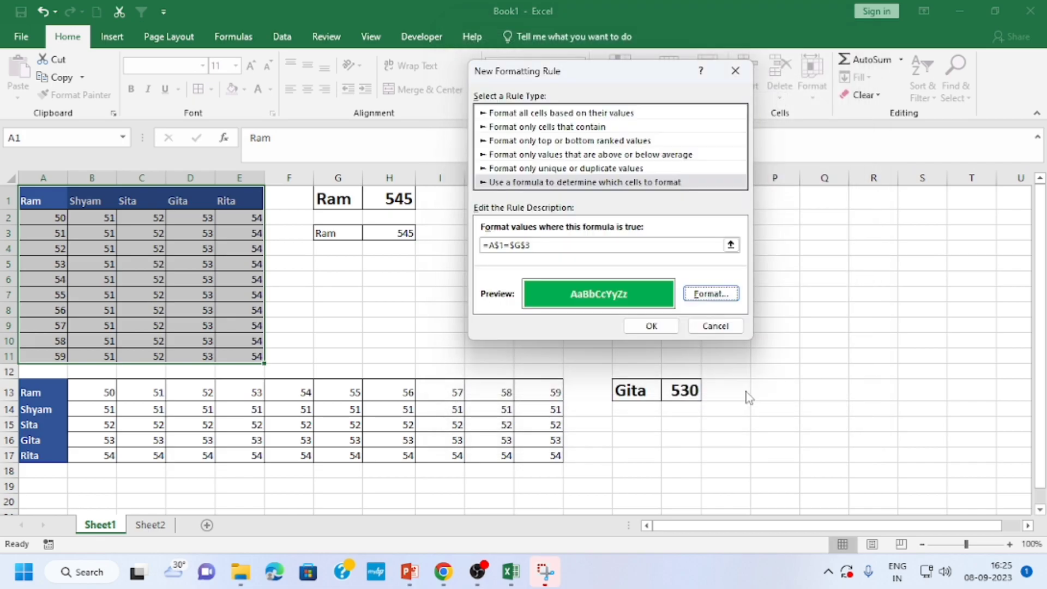
{"action": "left_click", "coordinate": [661, 326]}
- Switch G3 to Shyam, then to Gita, so Gita's column turns green
{"action": "left_click", "coordinate": [333, 232]}
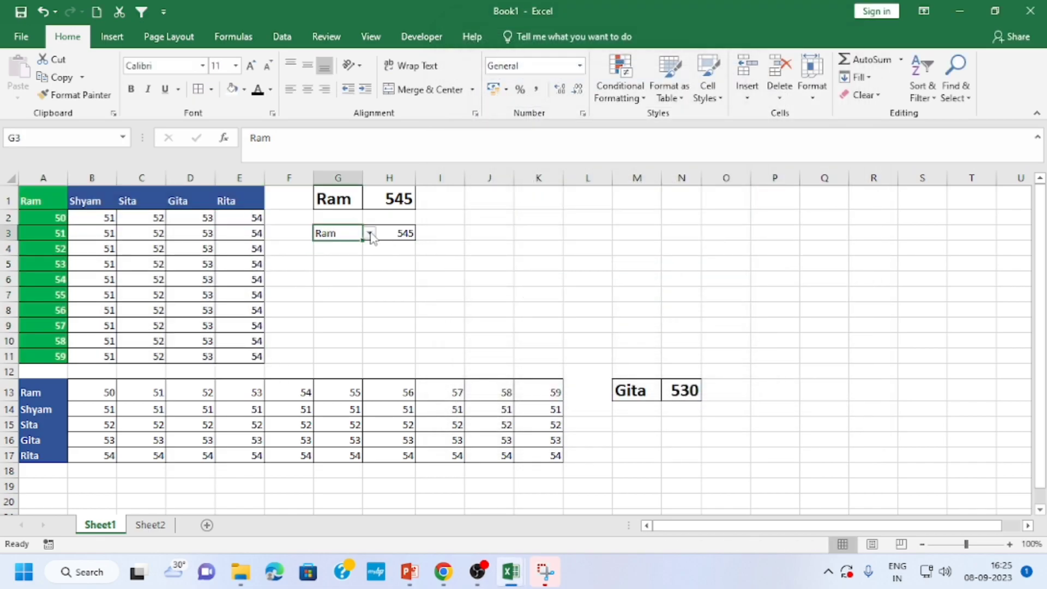
{"action": "left_click", "coordinate": [369, 233]}
{"action": "left_click", "coordinate": [340, 257]}
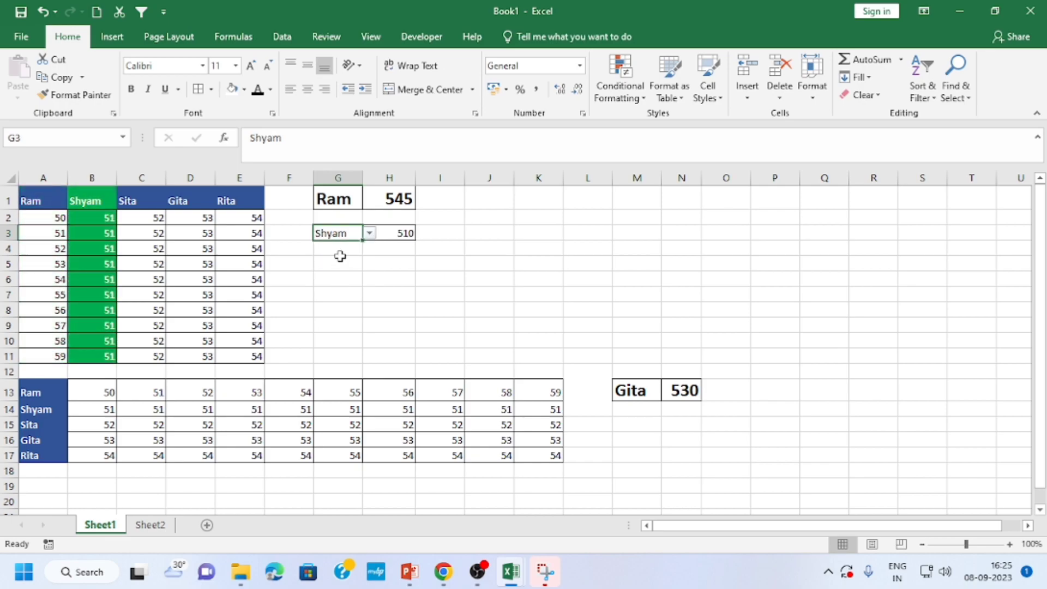
{"action": "left_click", "coordinate": [369, 233]}
{"action": "left_click", "coordinate": [344, 277]}
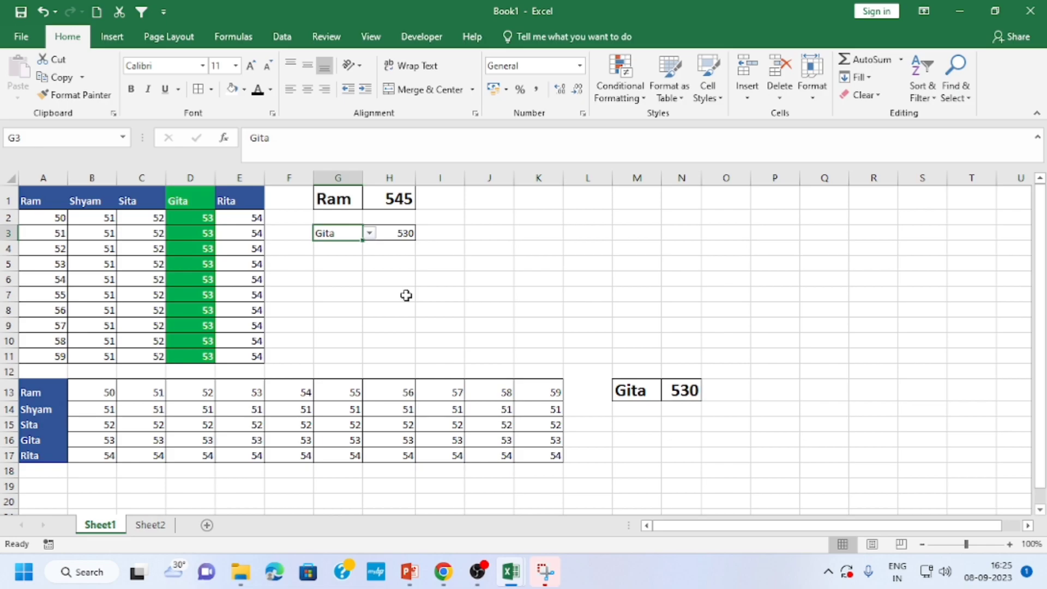
{"action": "left_click", "coordinate": [468, 311]}
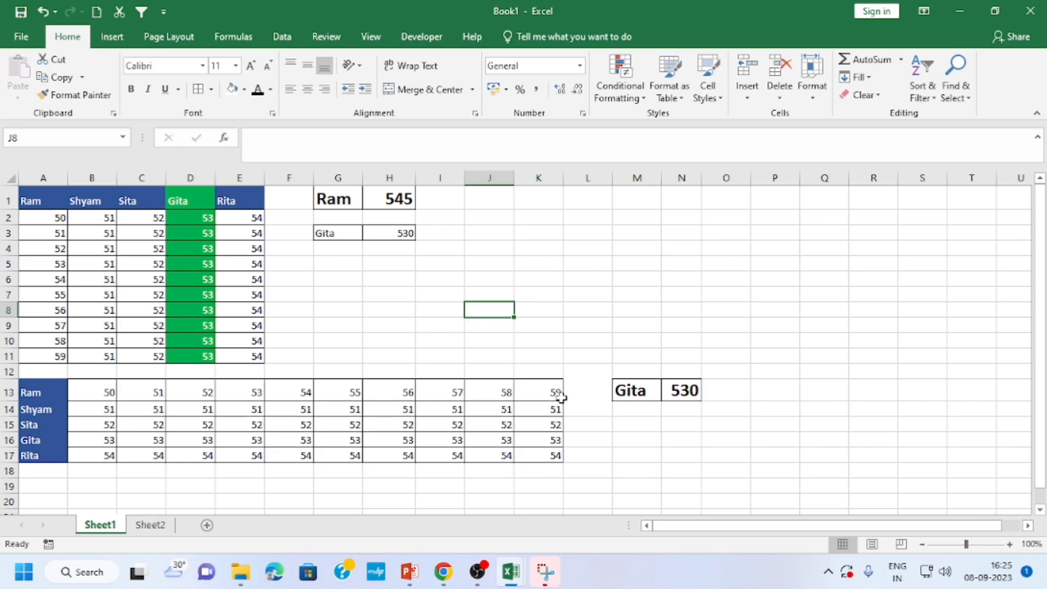
- Set M13 to Shyam and back to Gita, then select N13 to view its formula
{"action": "left_click", "coordinate": [635, 394]}
{"action": "left_click", "coordinate": [669, 393]}
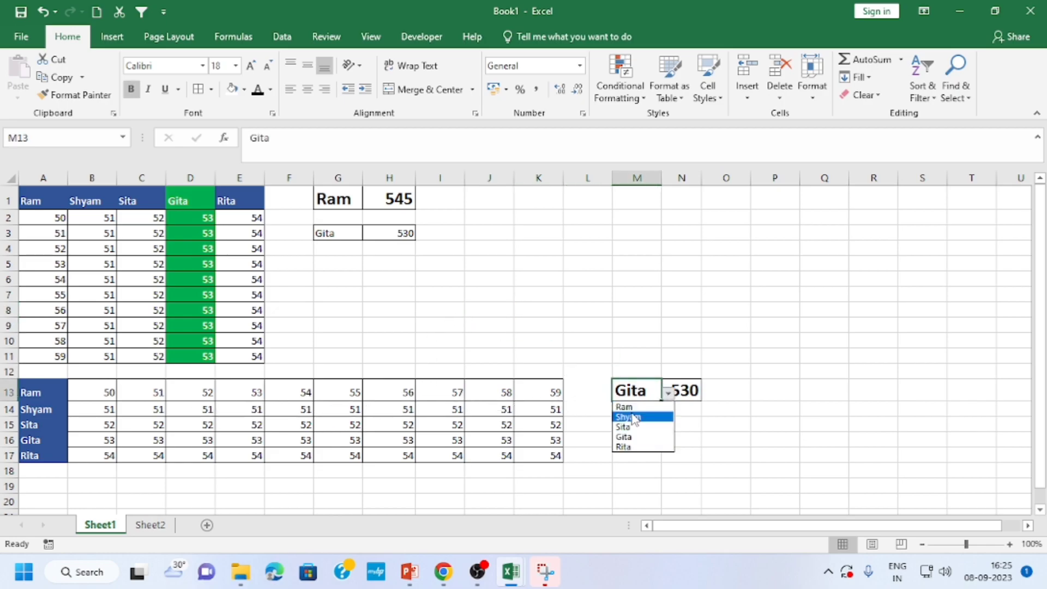
{"action": "left_click", "coordinate": [633, 418]}
{"action": "left_click", "coordinate": [668, 393]}
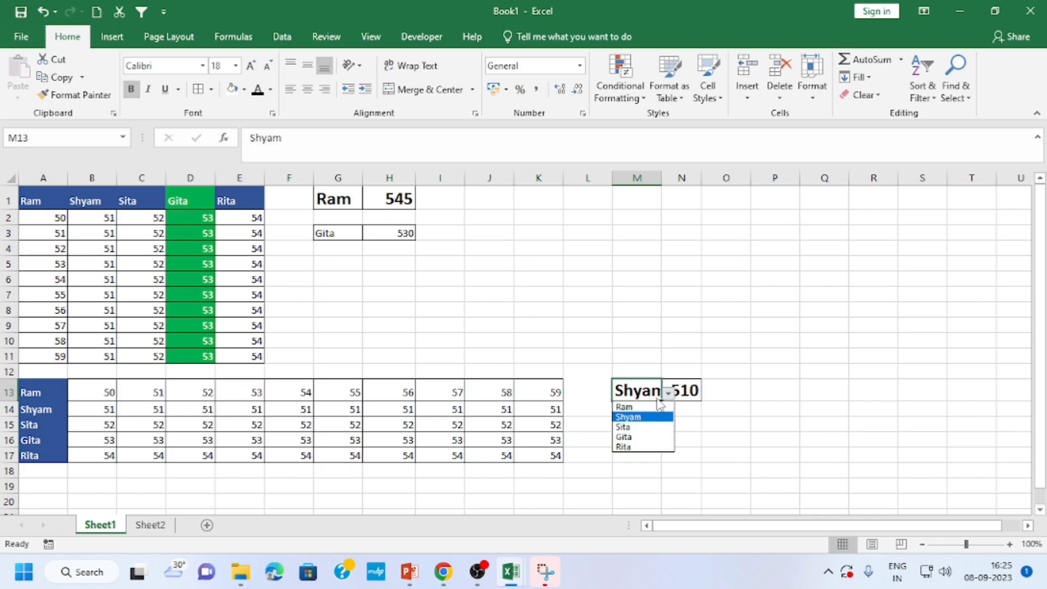
{"action": "left_click", "coordinate": [630, 435]}
{"action": "left_click", "coordinate": [688, 392]}
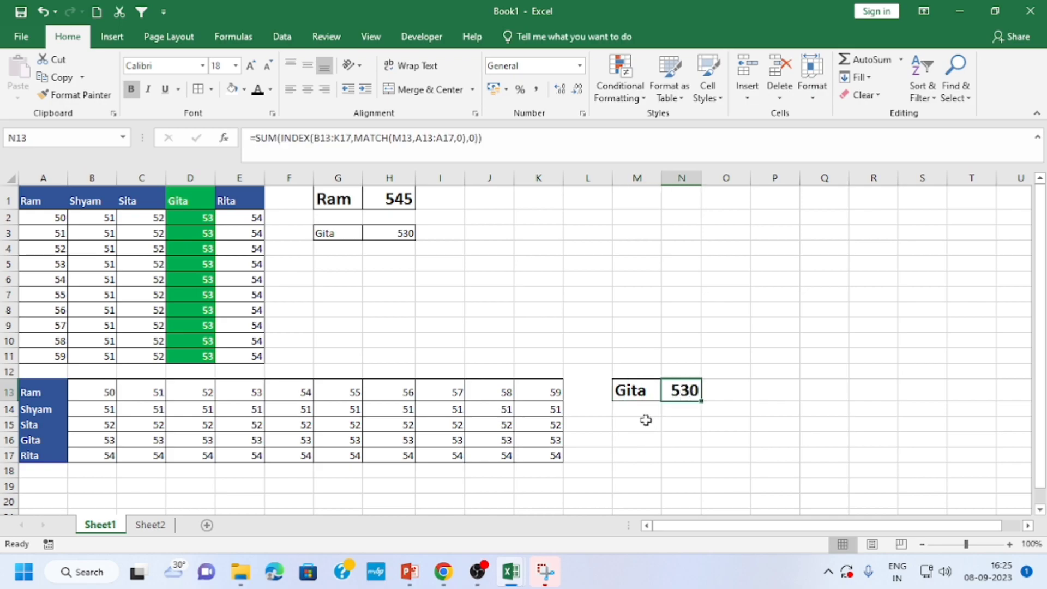
{"action": "double_click", "coordinate": [683, 392]}
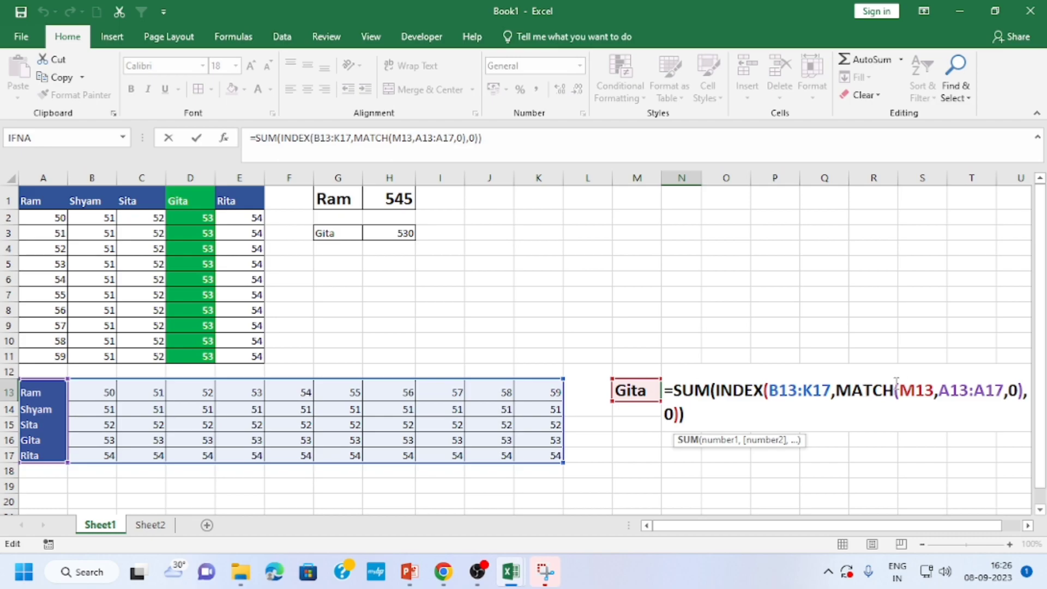
{"action": "left_click", "coordinate": [672, 415]}
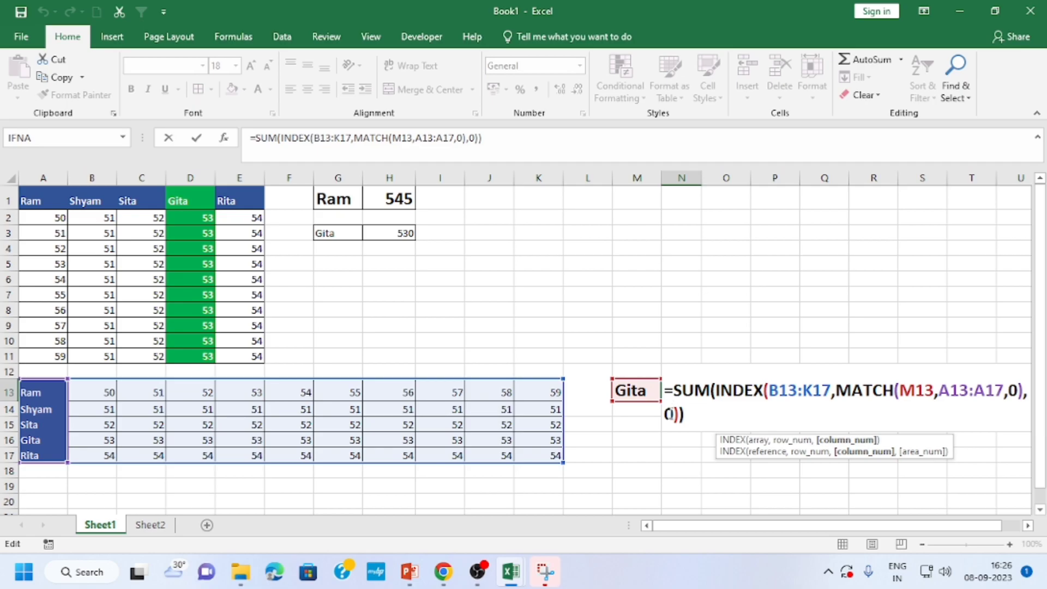
{"action": "key", "text": "Return"}
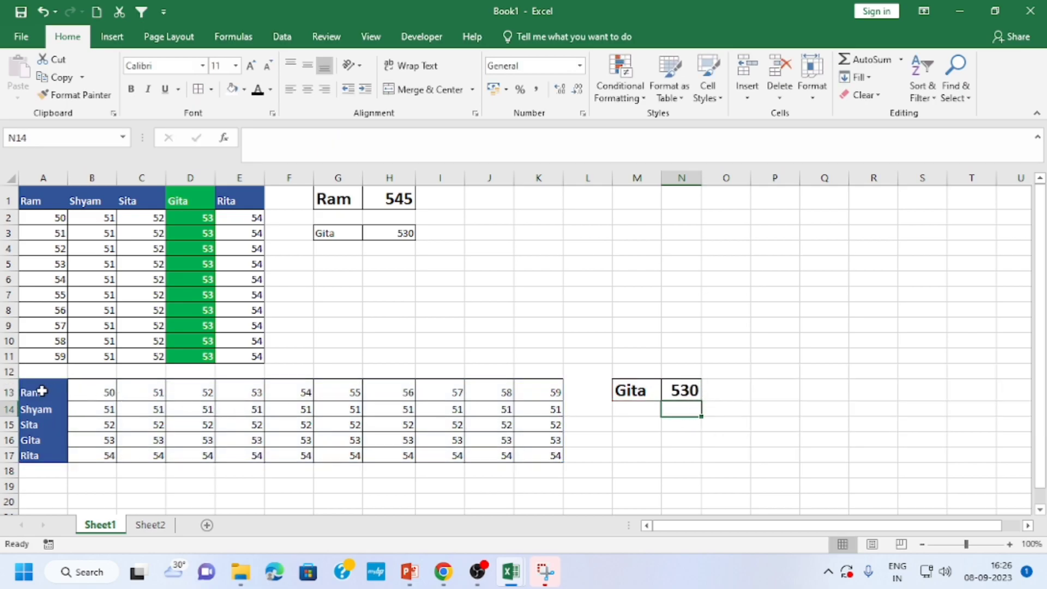
- Select A13:K17 and start a new formula-based conditional formatting rule
{"action": "left_click_drag", "start_coordinate": [41, 391], "coordinate": [538, 455]}
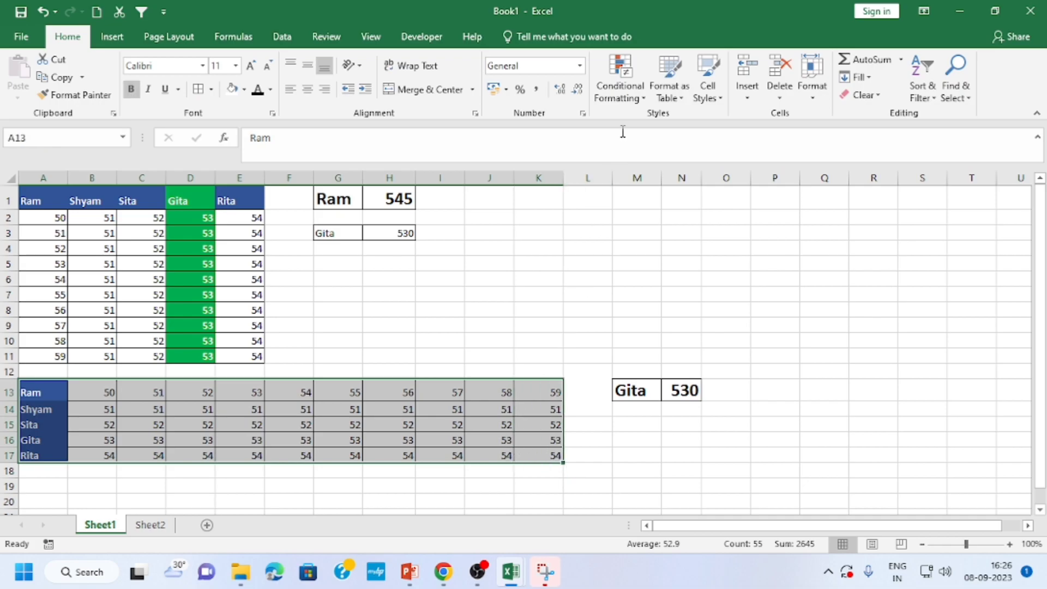
{"action": "left_click", "coordinate": [619, 87]}
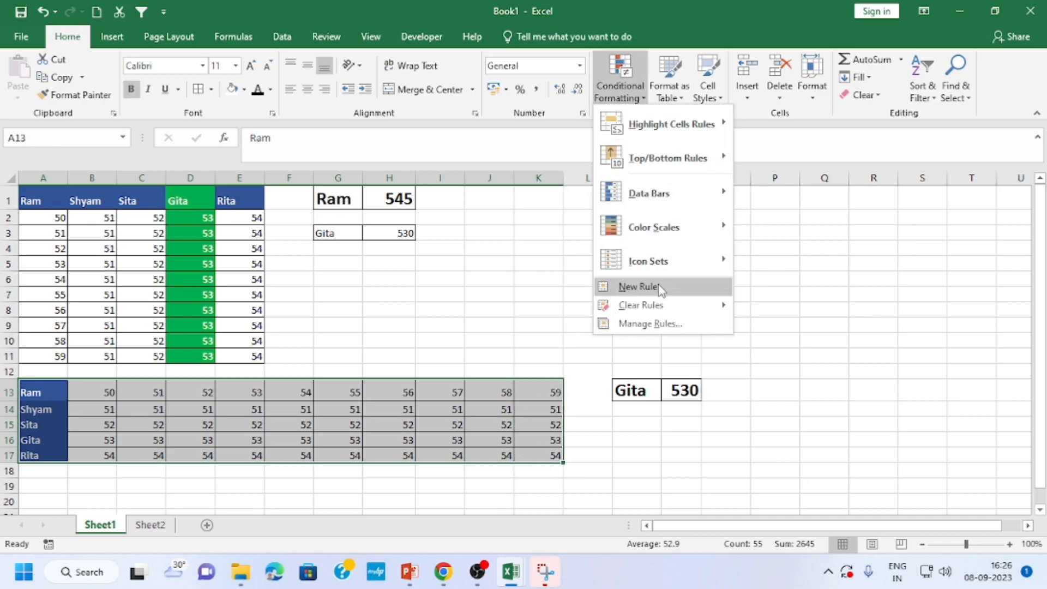
{"action": "left_click", "coordinate": [639, 286]}
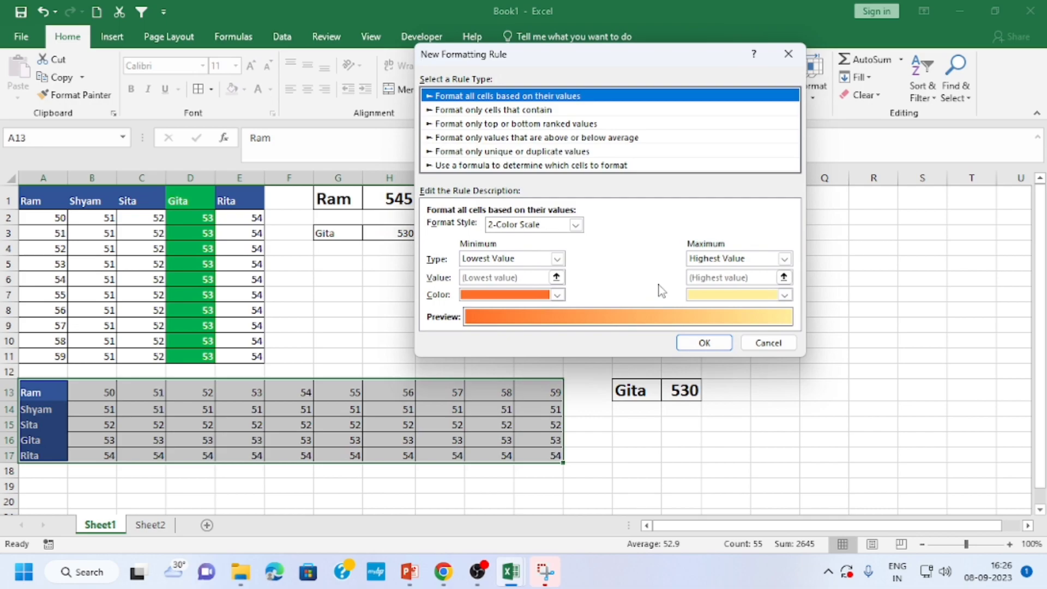
{"action": "left_click", "coordinate": [575, 167]}
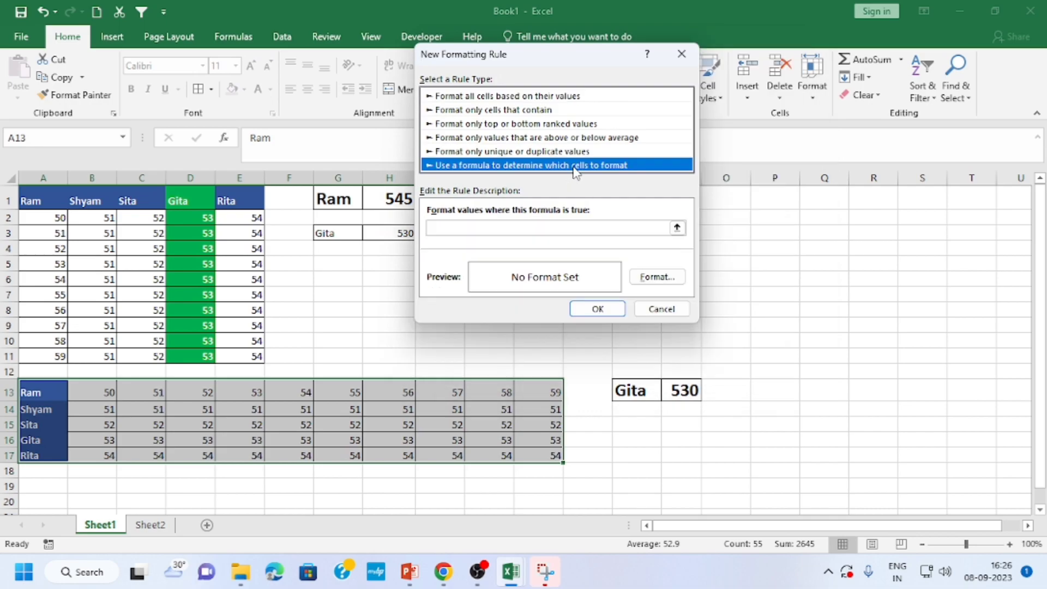
- Enter the rule formula =$A13=$M$13 and open its Format settings
{"action": "left_click", "coordinate": [471, 225]}
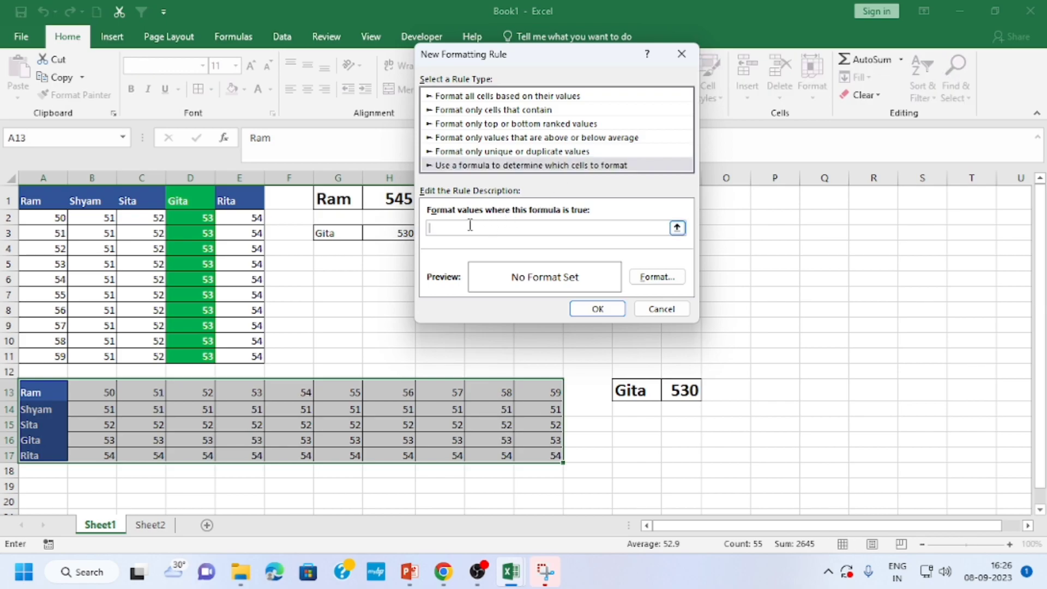
{"action": "left_click", "coordinate": [49, 395]}
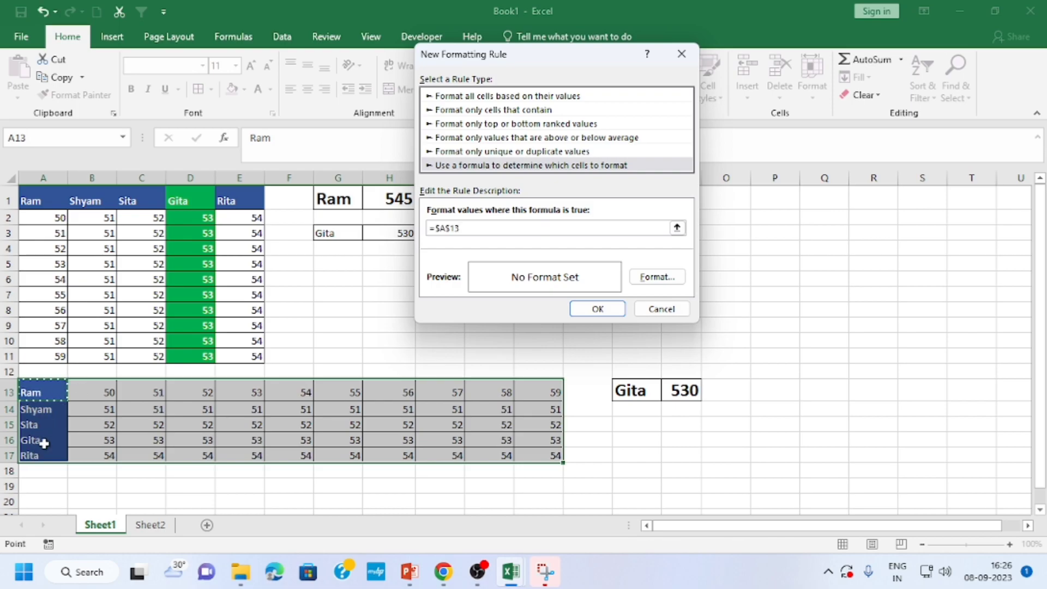
{"action": "left_click", "coordinate": [448, 228]}
{"action": "type", "text": "="}
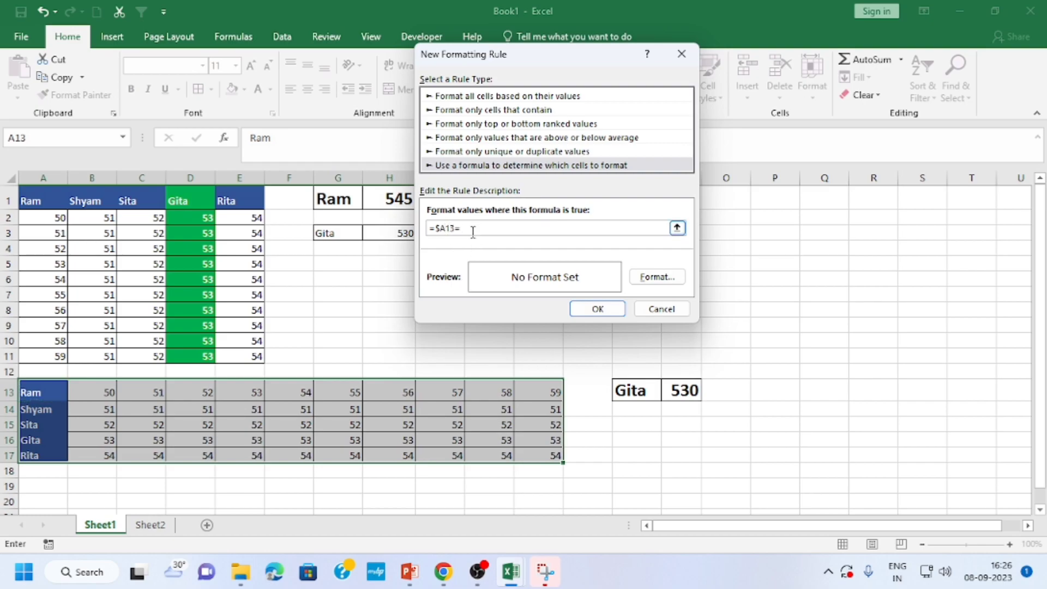
{"action": "left_click", "coordinate": [636, 392]}
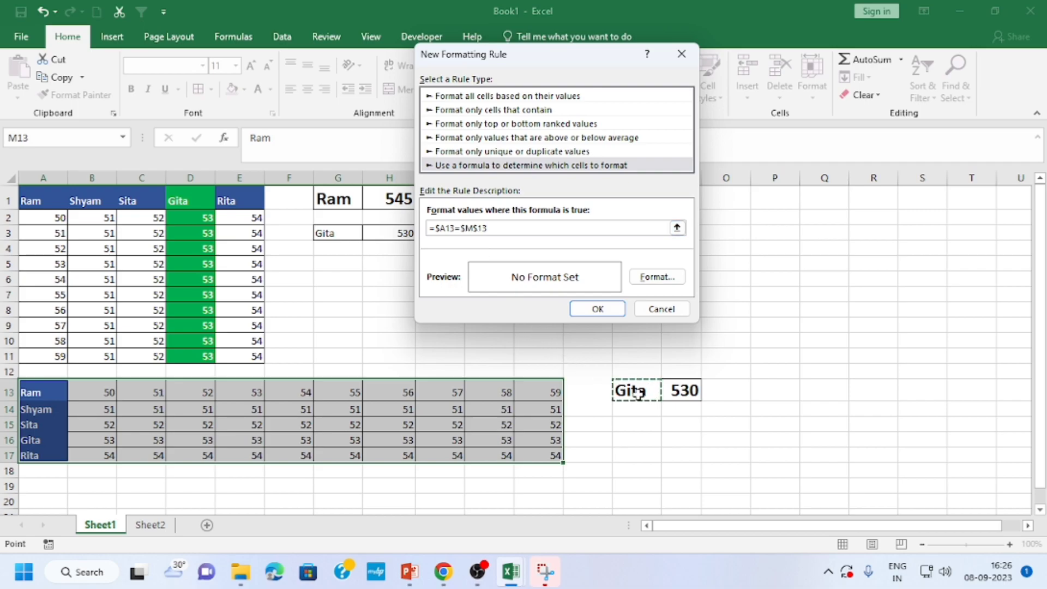
{"action": "left_click", "coordinate": [656, 277]}
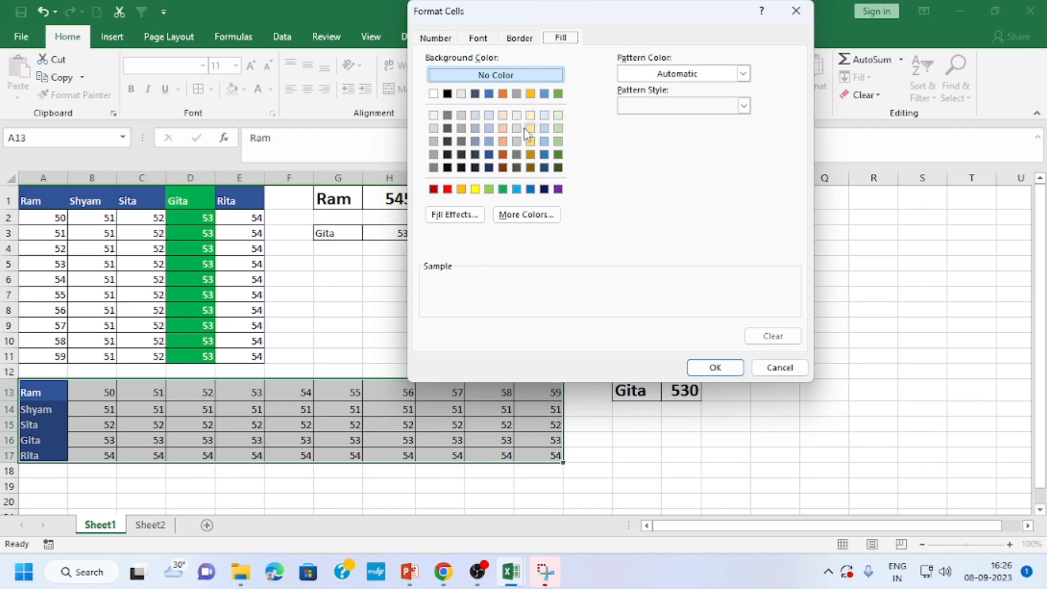
- Give the rule a red fill with bold white text and apply it
{"action": "left_click", "coordinate": [447, 189]}
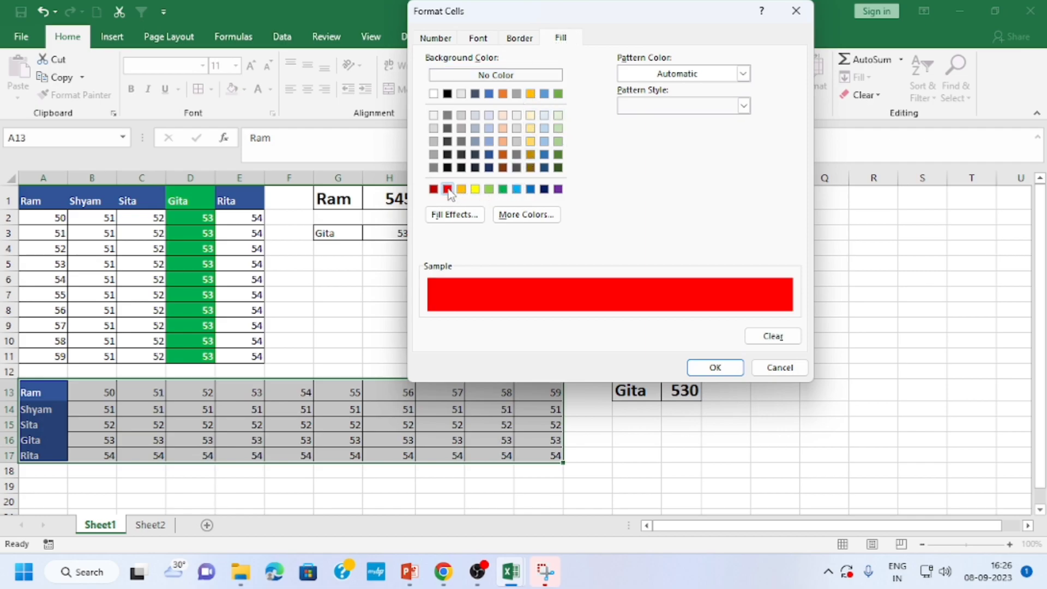
{"action": "left_click", "coordinate": [478, 40]}
{"action": "left_click", "coordinate": [666, 165]}
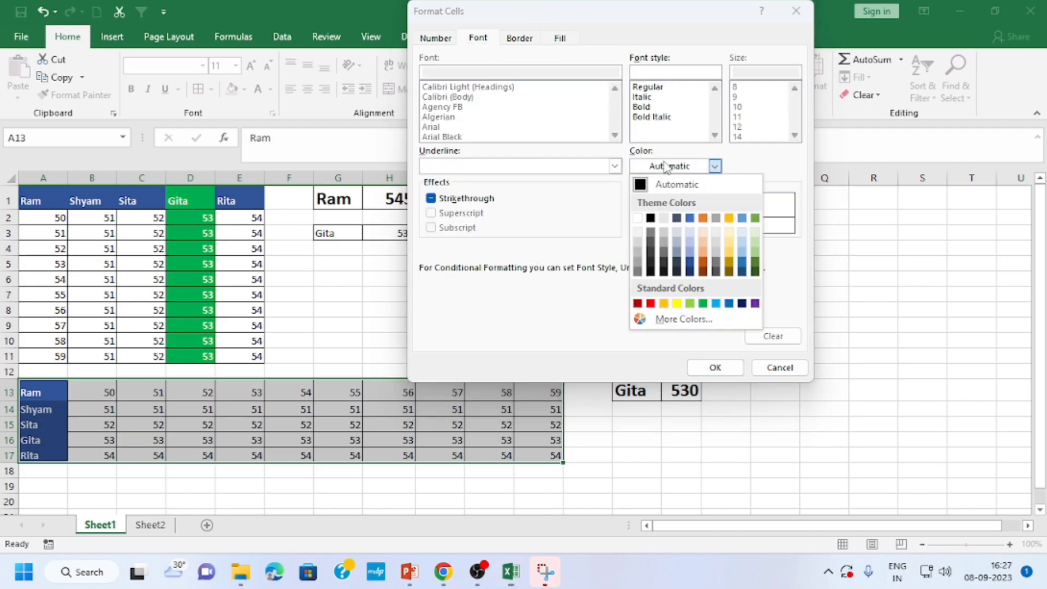
{"action": "left_click", "coordinate": [638, 218]}
{"action": "left_click", "coordinate": [642, 107]}
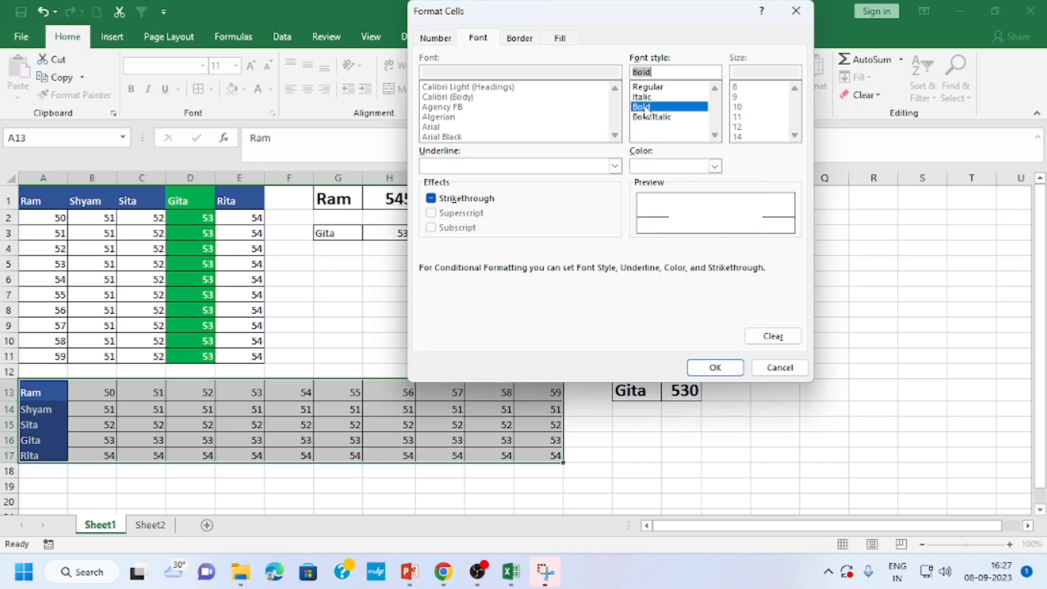
{"action": "left_click", "coordinate": [715, 367]}
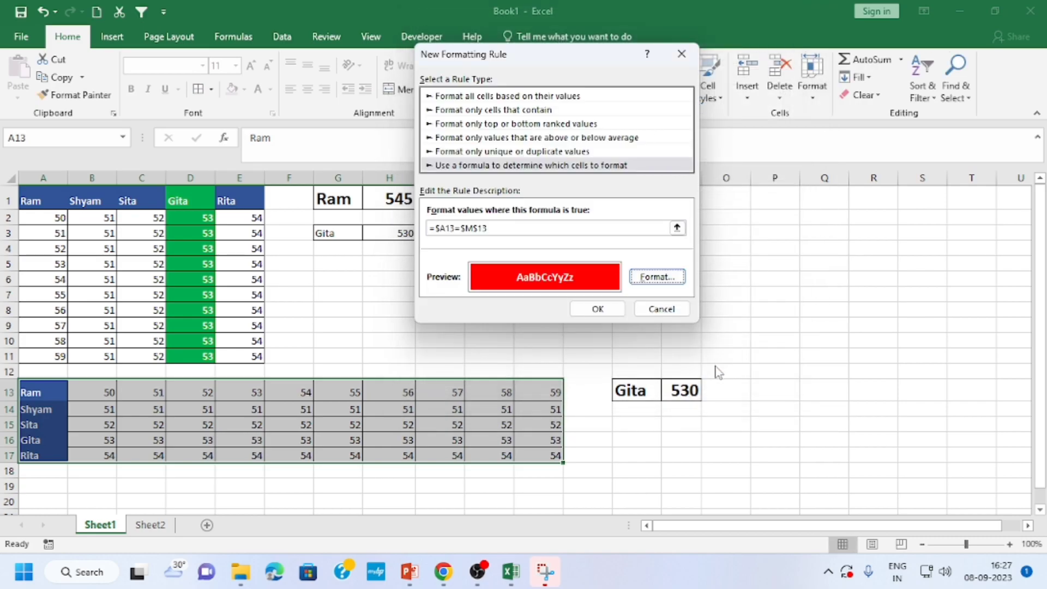
{"action": "left_click", "coordinate": [598, 309]}
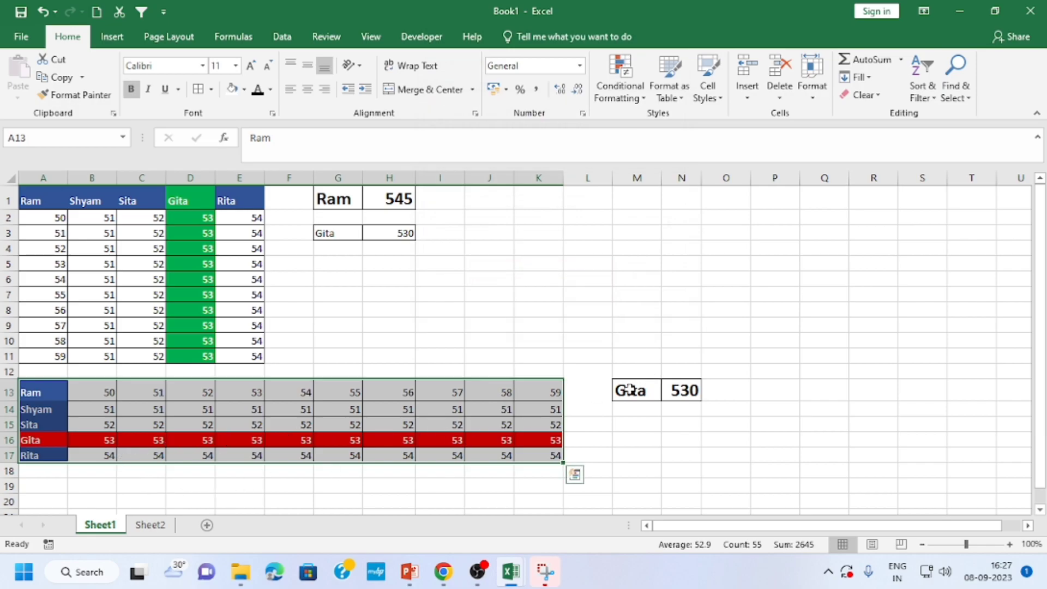
- Pick Shyam, then Ram, in M13 so Ram's row 13 turns red
{"action": "left_click", "coordinate": [632, 390]}
{"action": "left_click", "coordinate": [666, 393]}
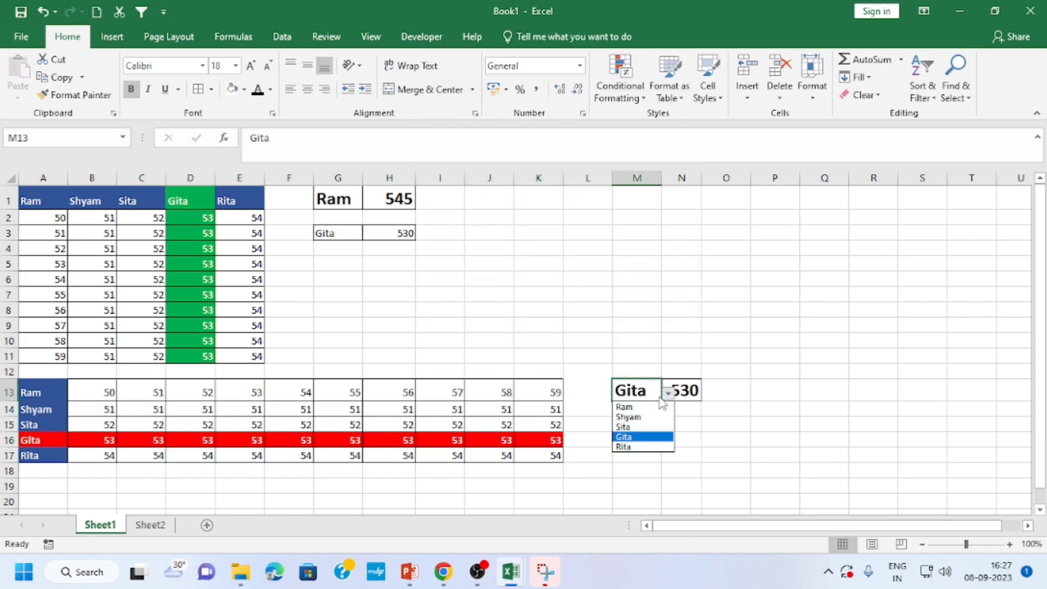
{"action": "left_click", "coordinate": [632, 418]}
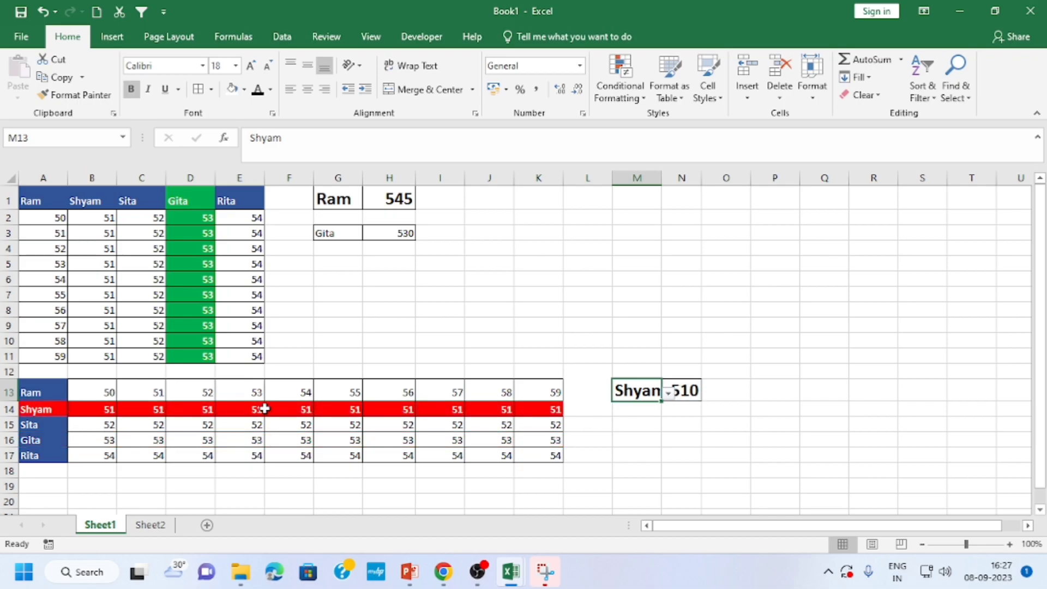
{"action": "left_click", "coordinate": [667, 393]}
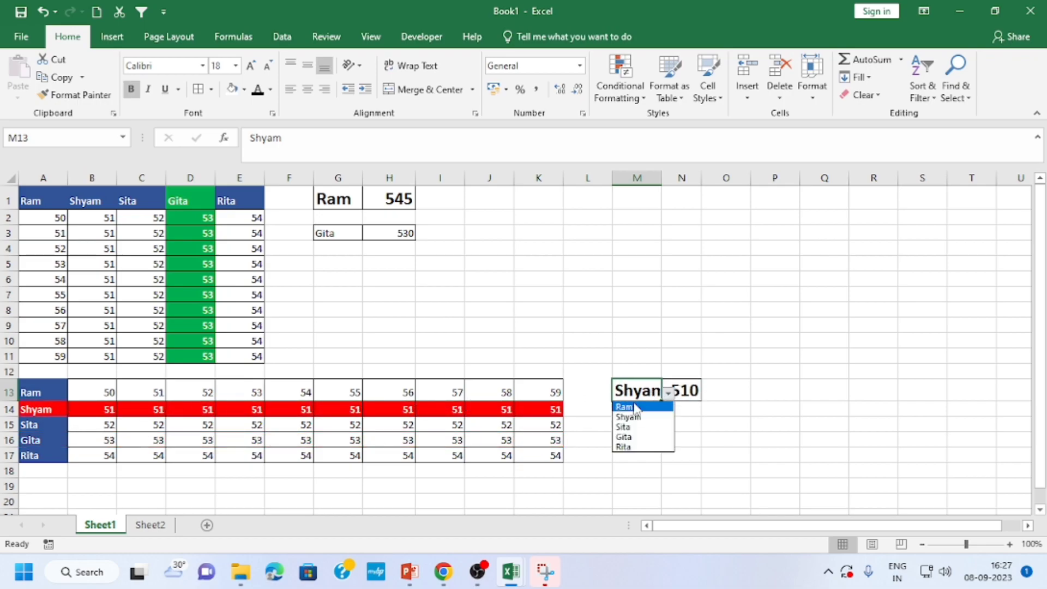
{"action": "left_click", "coordinate": [633, 407]}
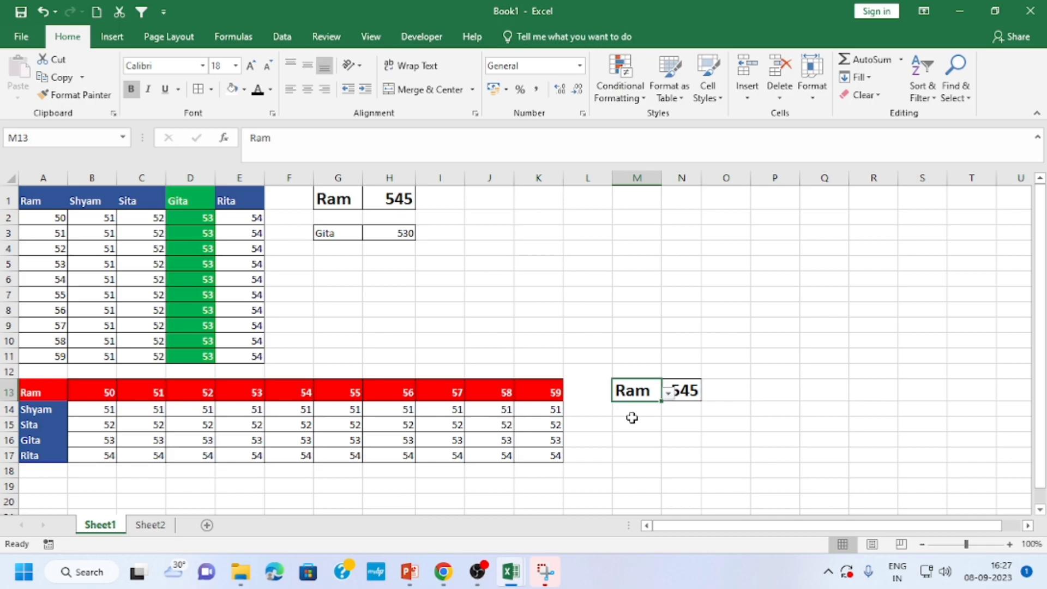